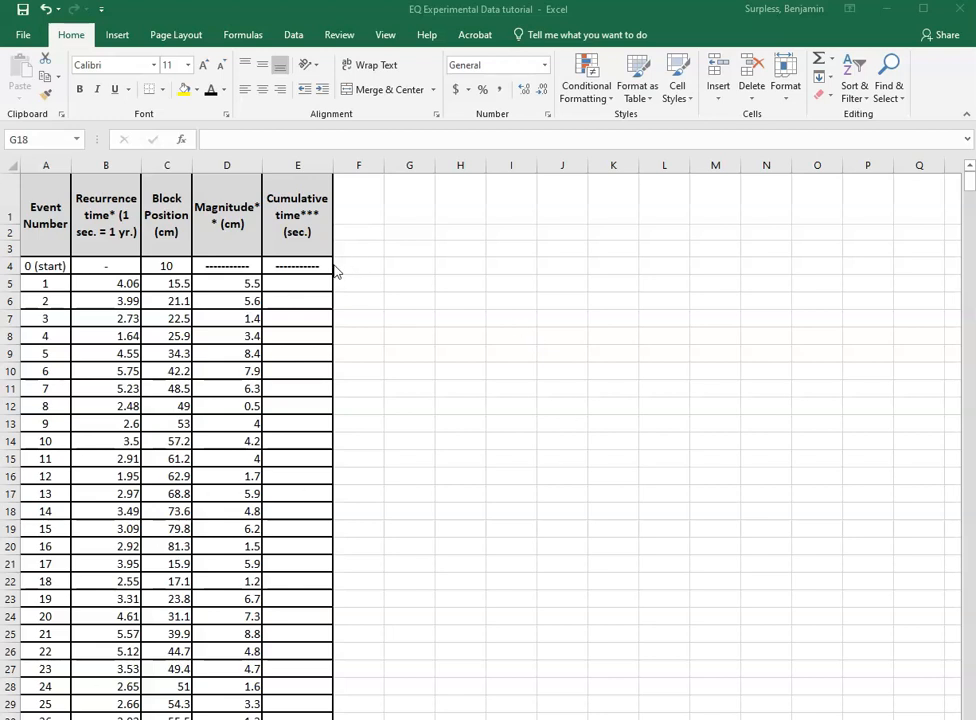
# Enter a formula in the first cumulative time cell E5 that equals the recurrence time in B5.
pyautogui.click(316, 288)
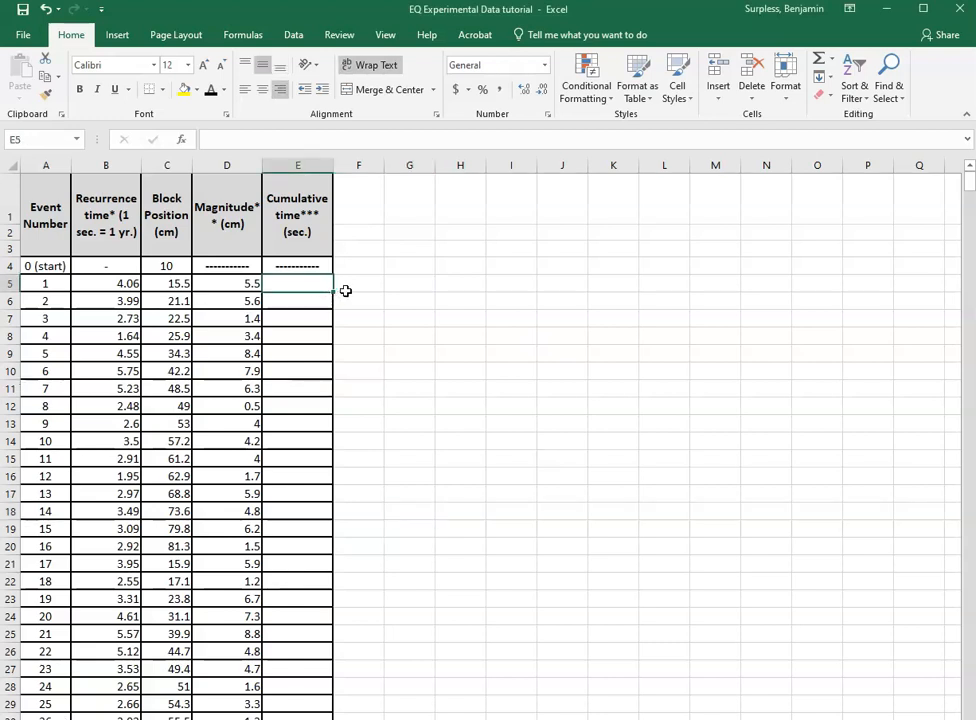
pyautogui.click(351, 285)
pyautogui.click(348, 302)
pyautogui.click(318, 284)
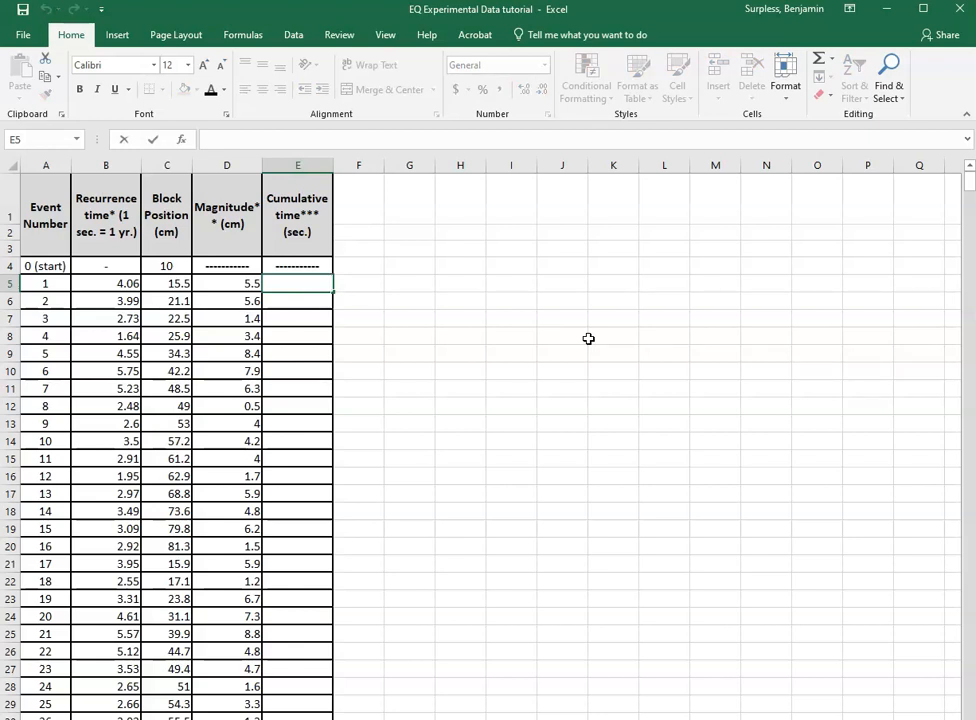
pyautogui.write('=')
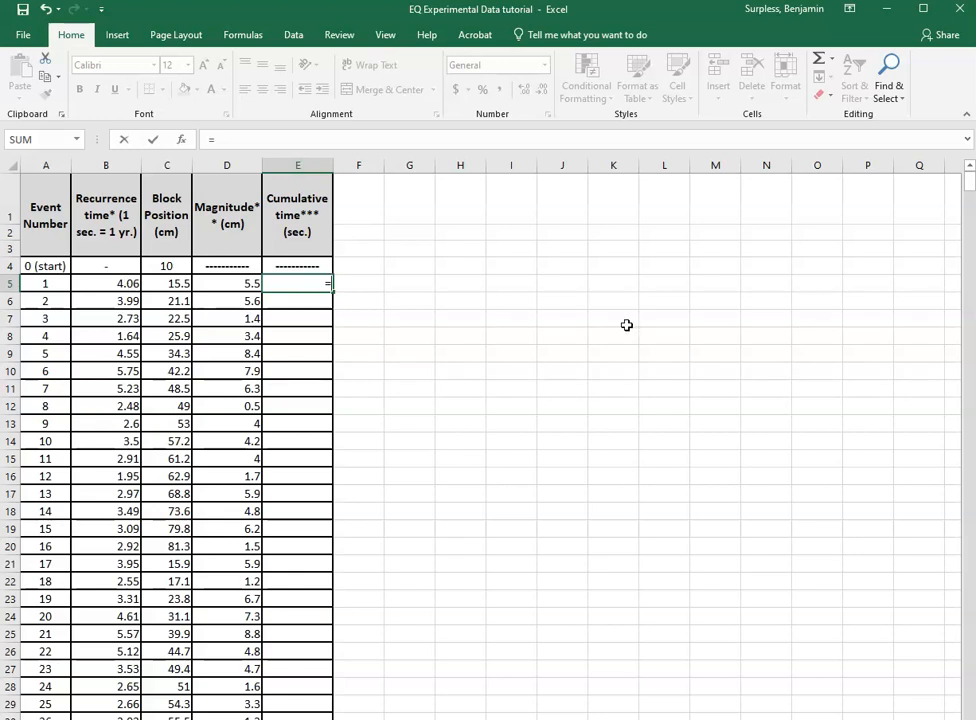
pyautogui.click(119, 284)
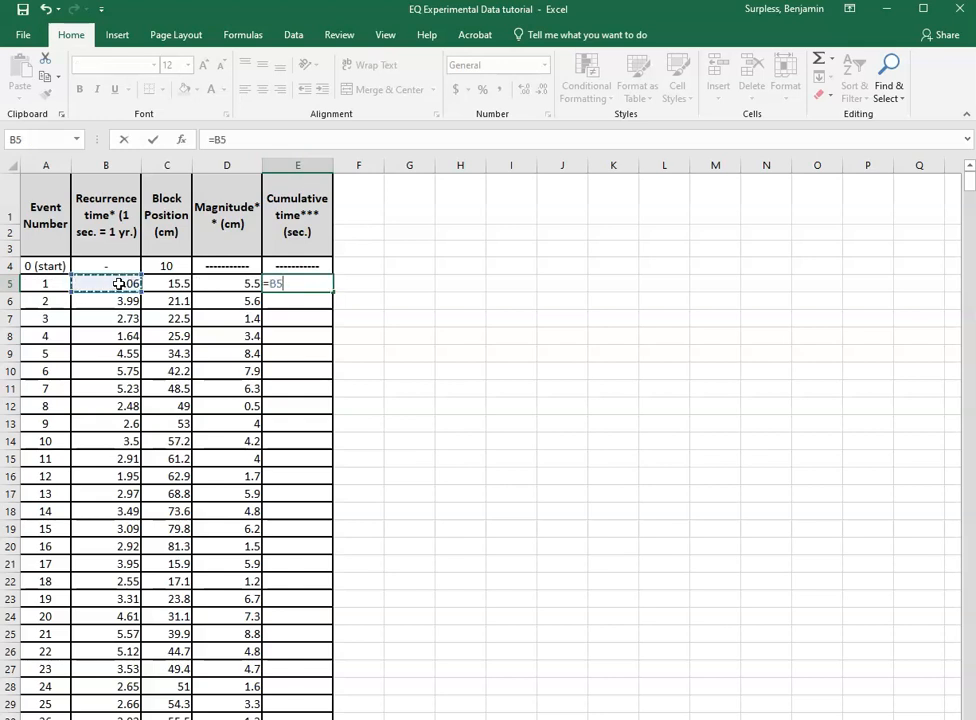
pyautogui.press('Return')
# Fill the E5 formula down into cells E6 and E7.
pyautogui.click(318, 283)
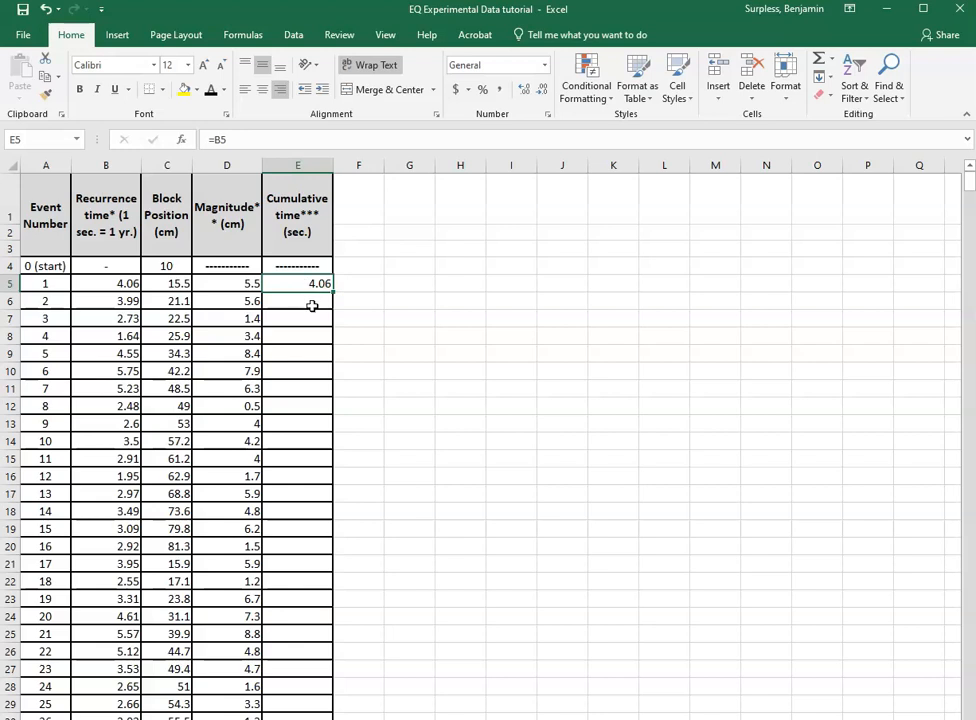
pyautogui.click(313, 304)
pyautogui.click(316, 282)
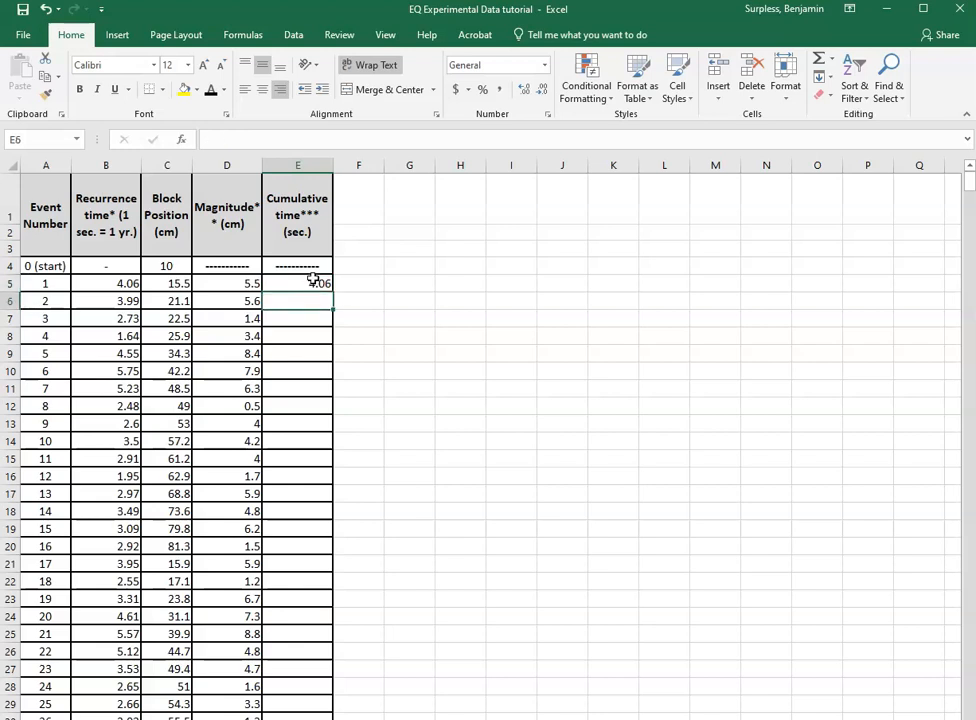
pyautogui.moveTo(336, 291); pyautogui.dragTo(338, 325)
pyautogui.click(307, 297)
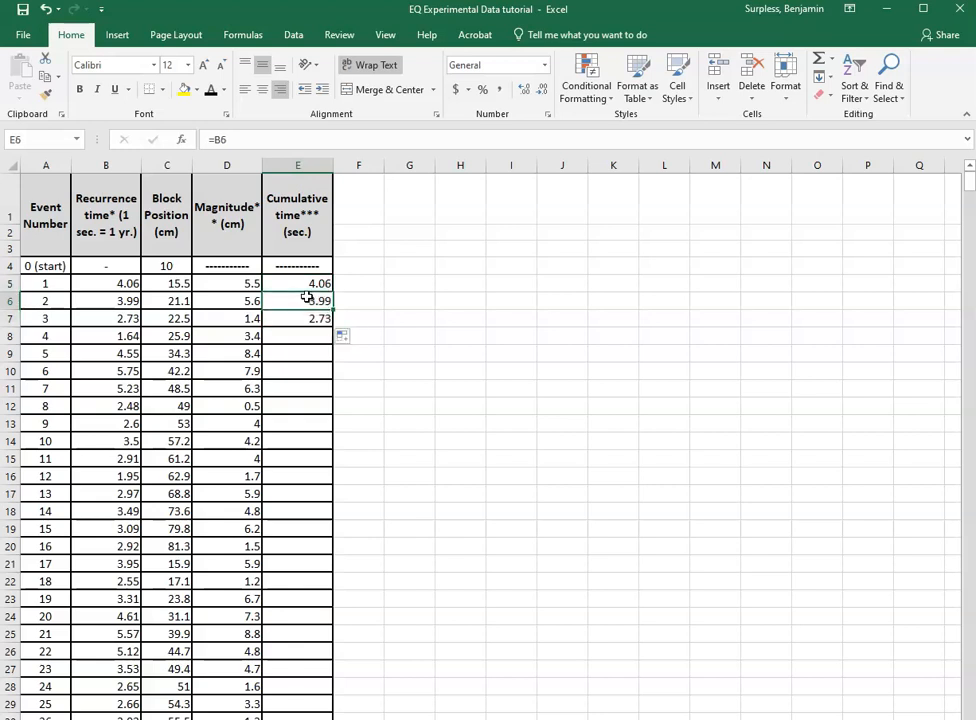
pyautogui.click(137, 301)
pyautogui.click(308, 318)
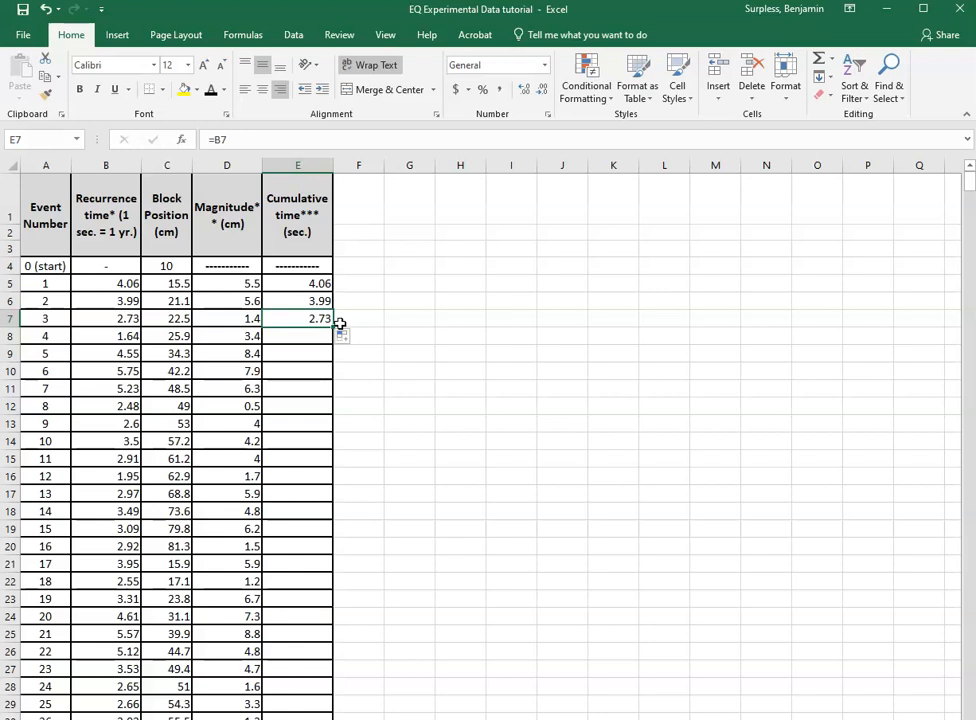
# Clear the contents of cells E7 and E6.
pyautogui.press('BackSpace')
pyautogui.click(320, 299)
pyautogui.press('BackSpace')
pyautogui.click(366, 321)
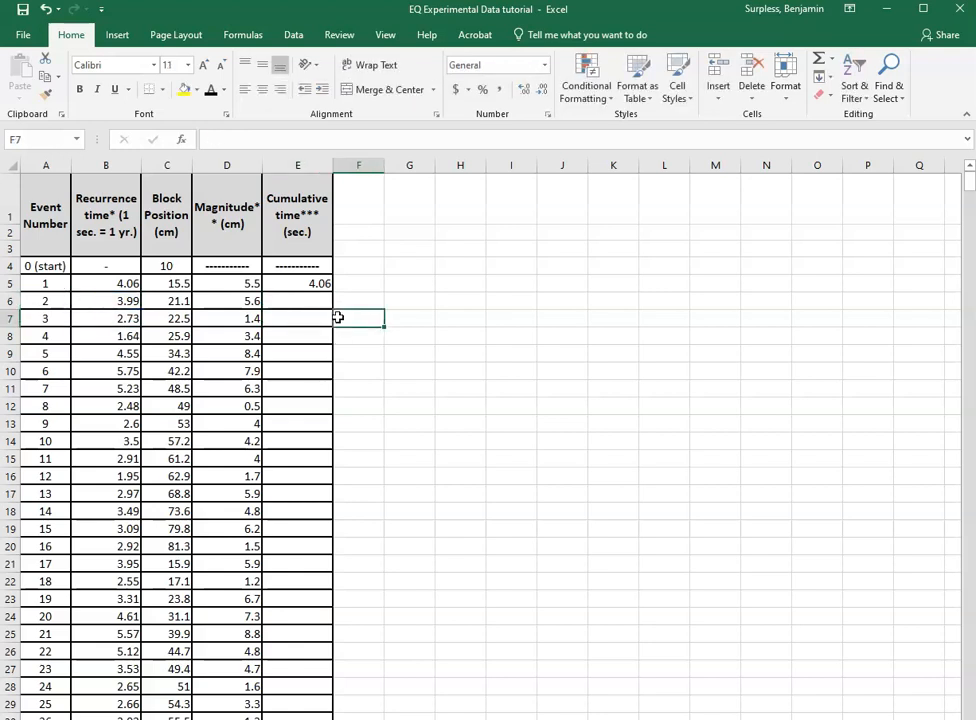
# Enter the formula =E5+B6 in E6 to add the next recurrence time to the previous cumulative time.
pyautogui.doubleClick(322, 300)
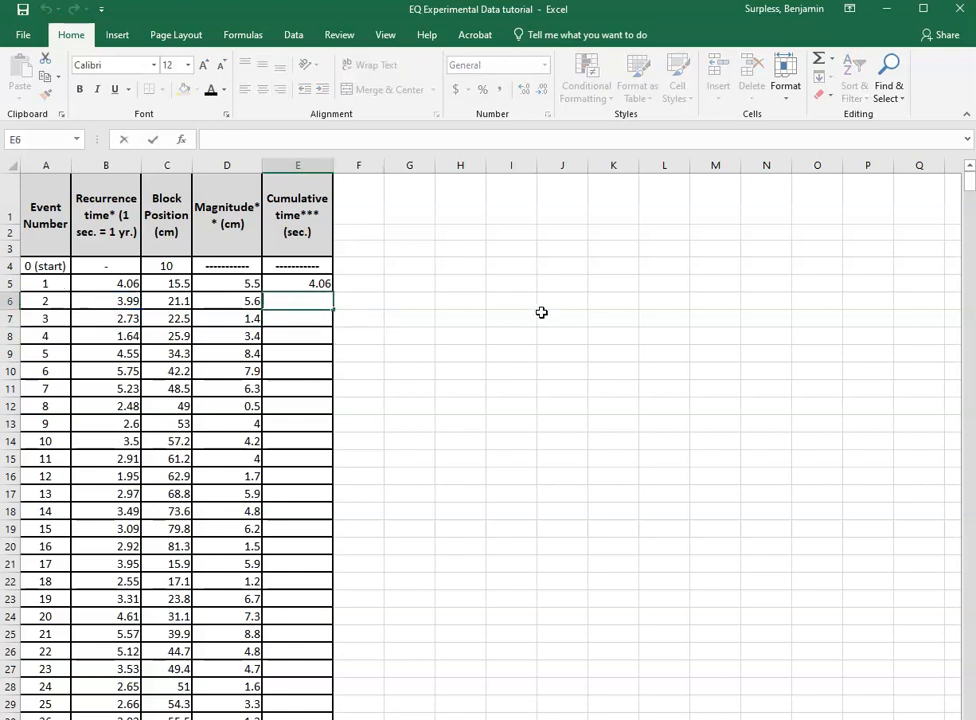
pyautogui.write('=')
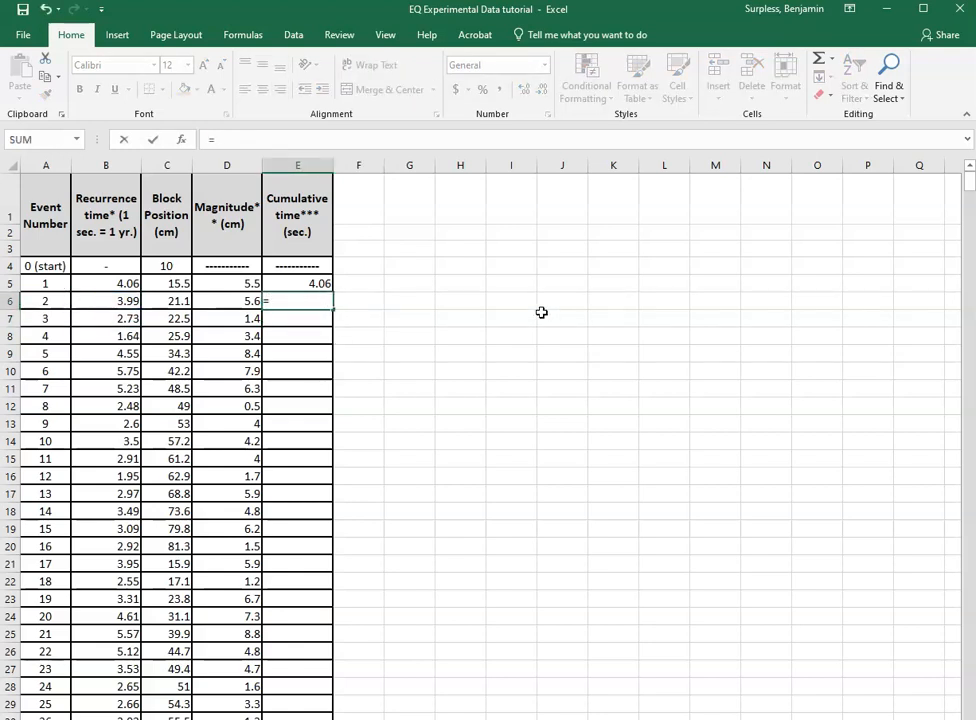
pyautogui.click(316, 284)
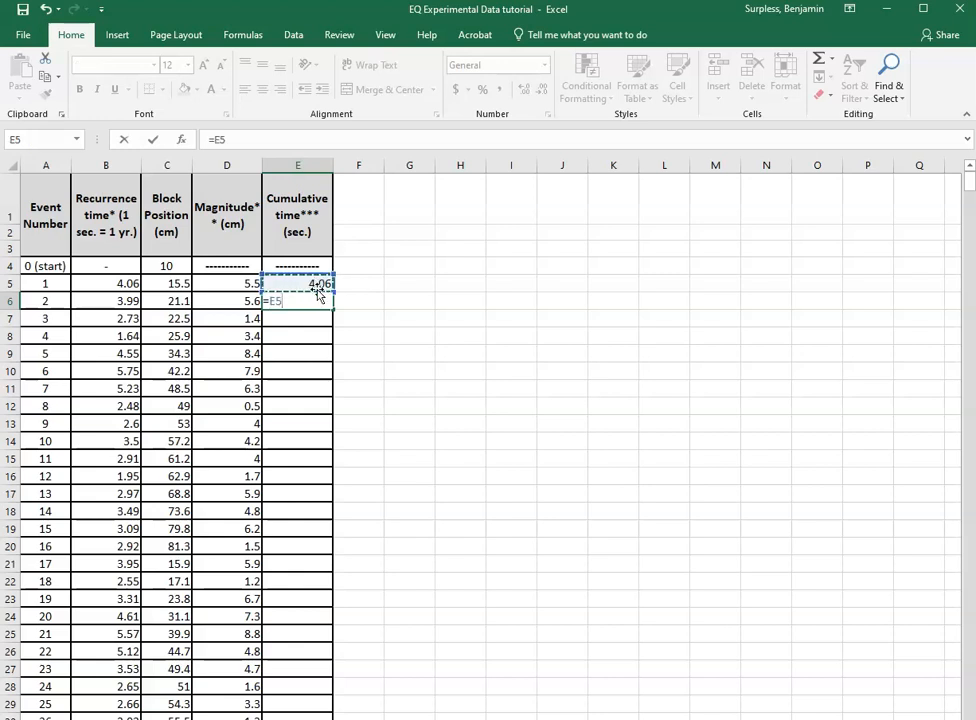
pyautogui.write('+')
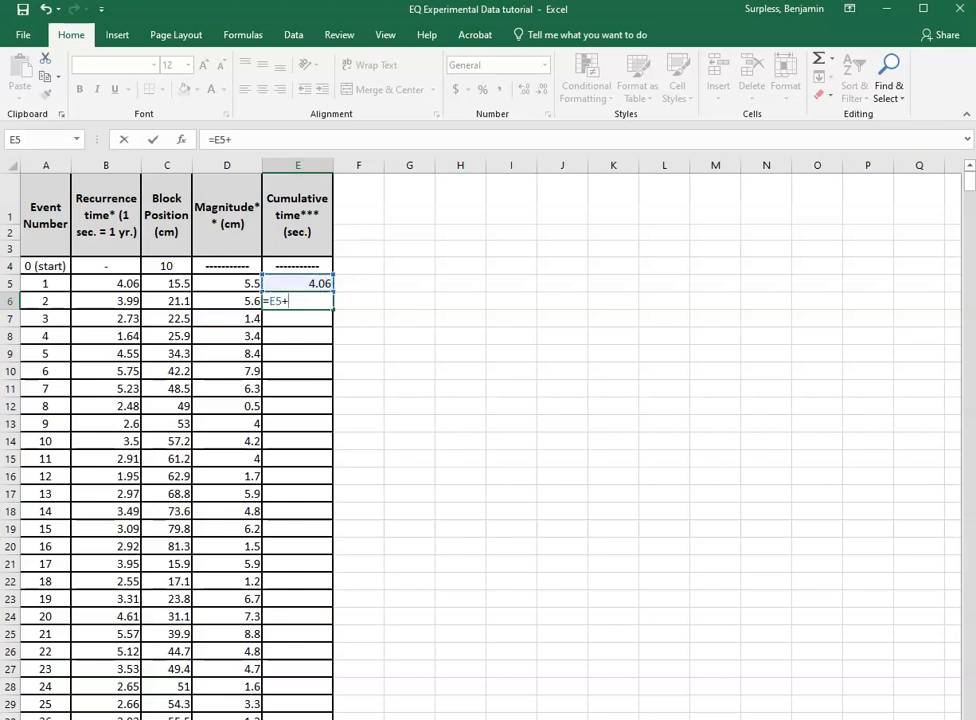
pyautogui.click(110, 301)
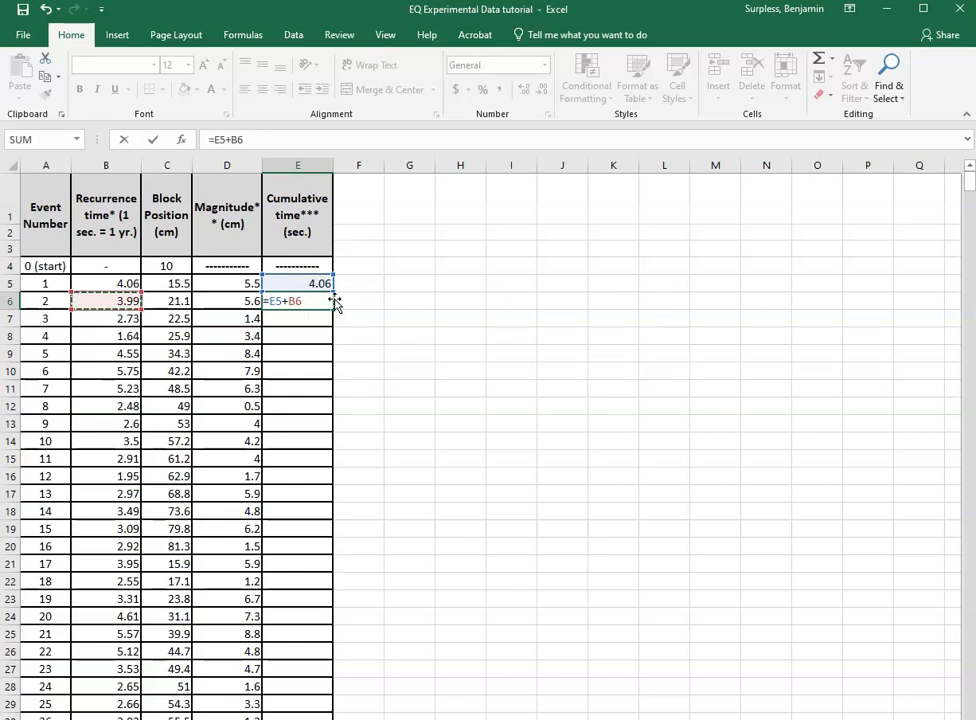
pyautogui.press('Return')
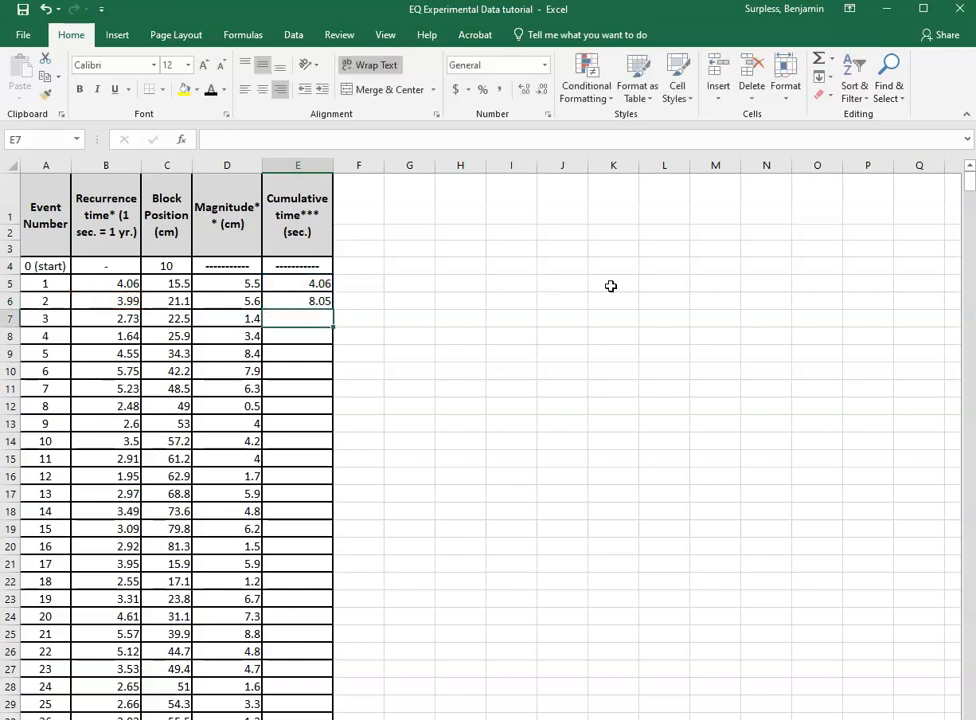
# Fill the E6 formula down the cumulative time column to row 45.
pyautogui.click(294, 301)
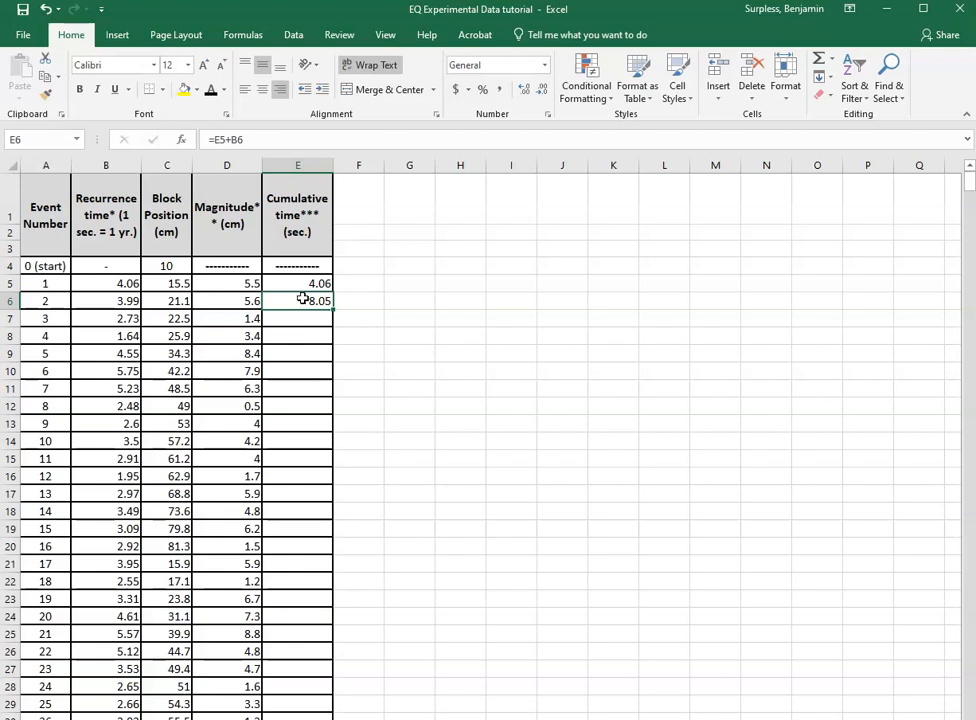
pyautogui.click(275, 139)
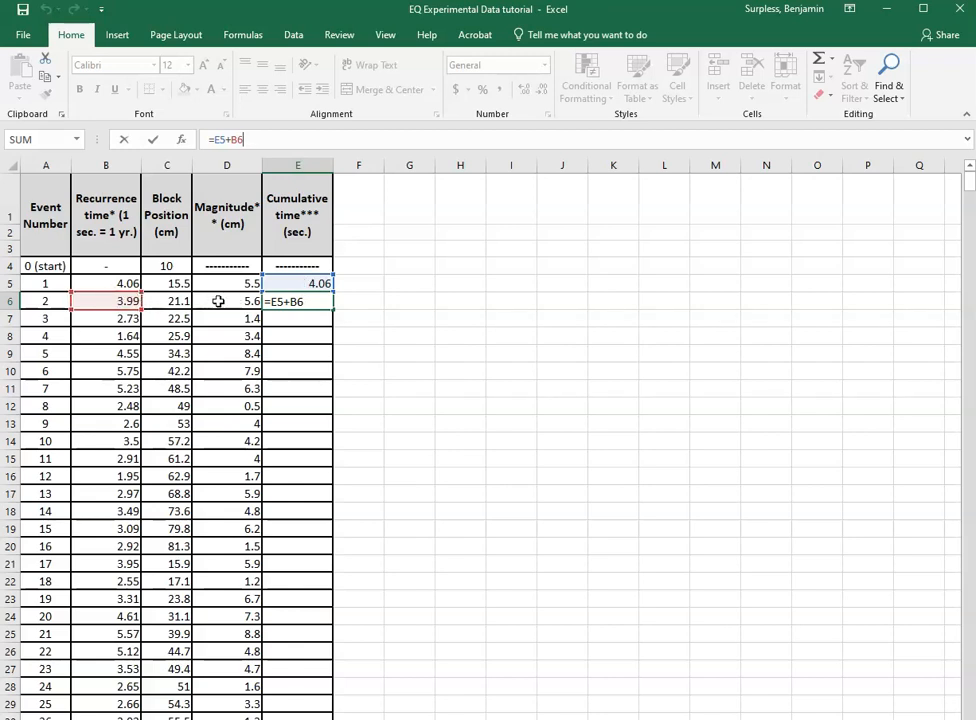
pyautogui.click(317, 303)
pyautogui.press('Return')
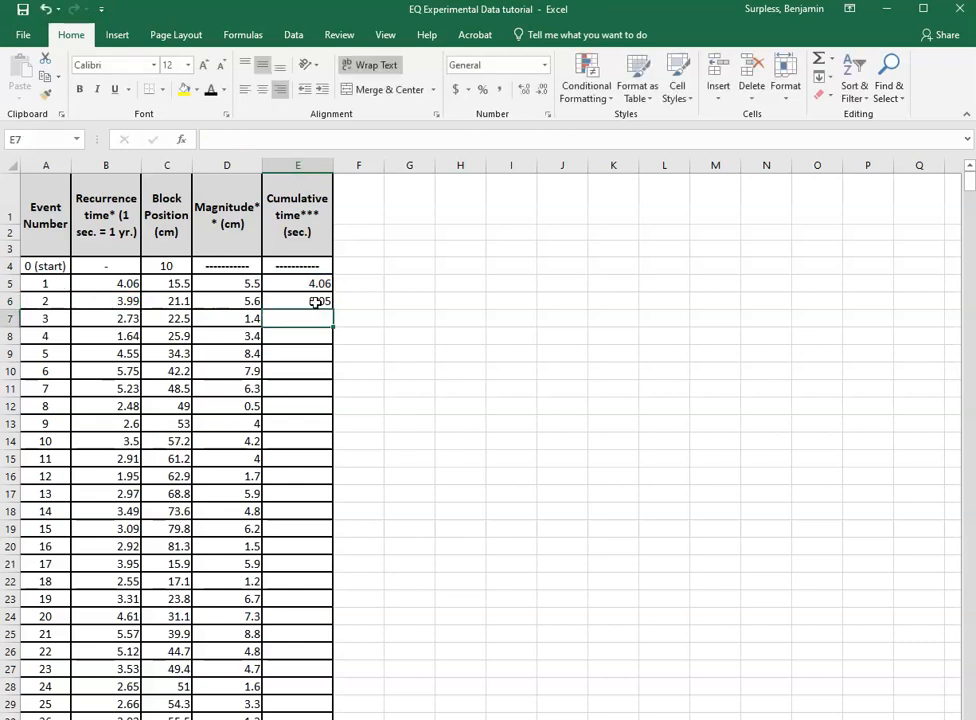
pyautogui.click(310, 299)
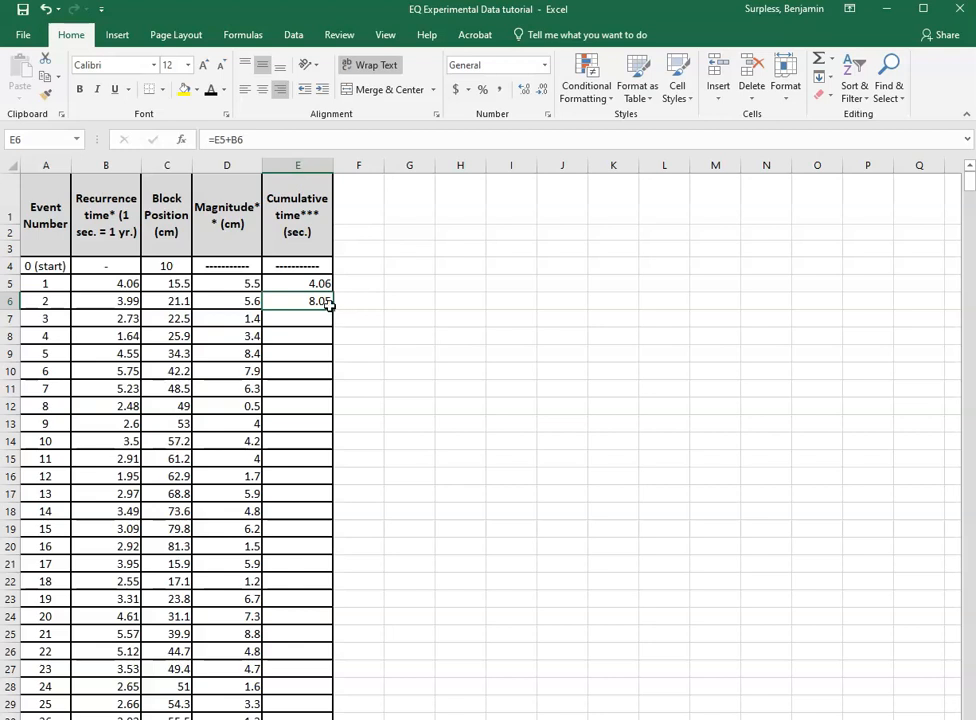
pyautogui.moveTo(333, 310); pyautogui.dragTo(326, 693)
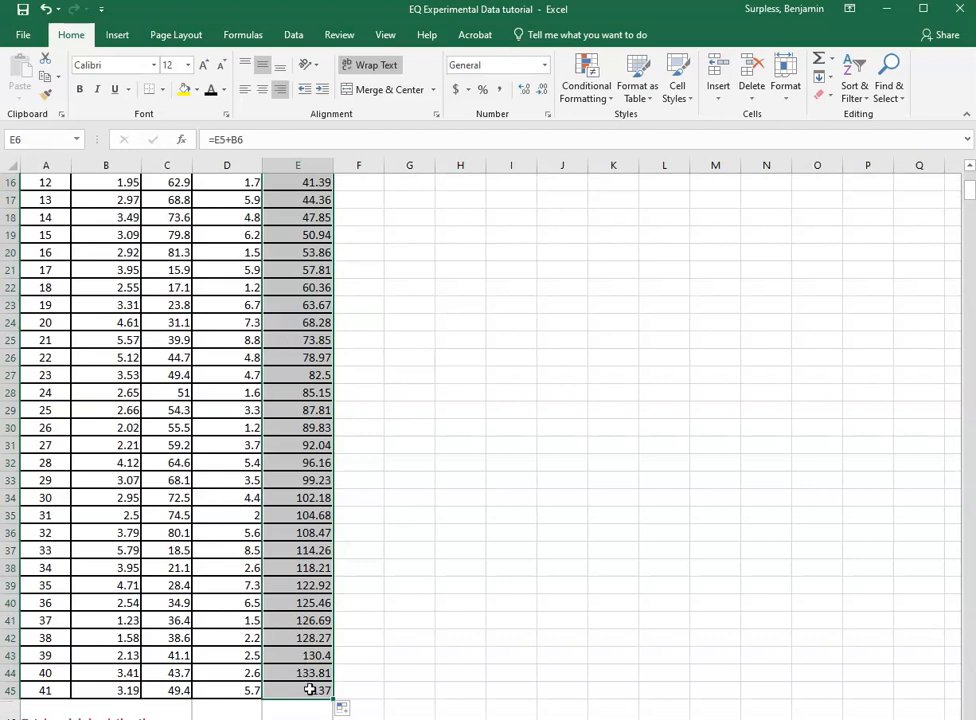
pyautogui.click(310, 690)
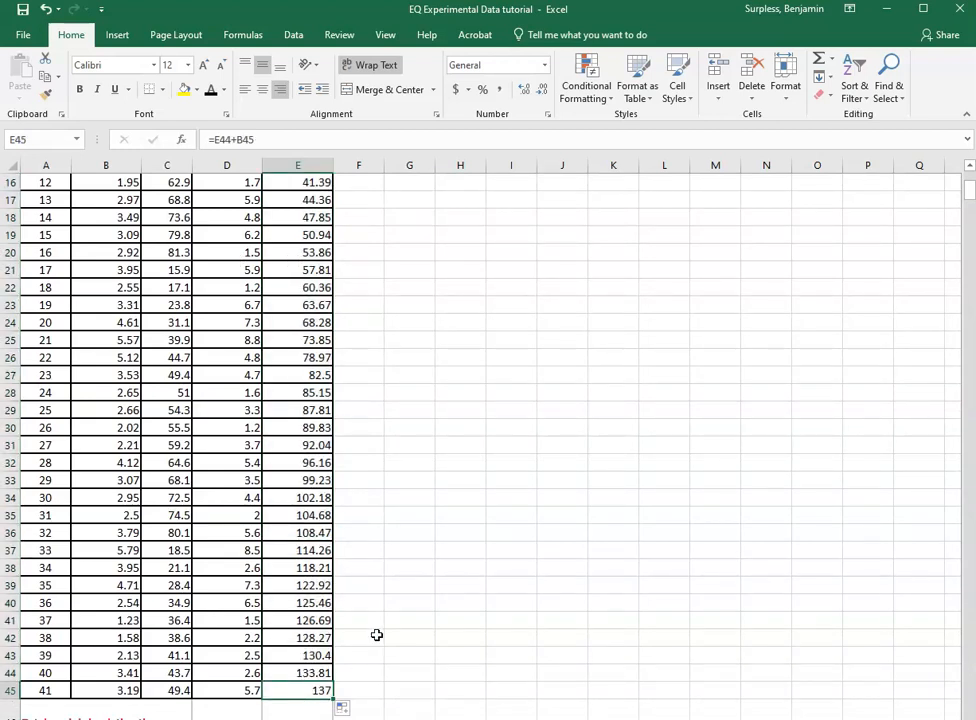
# Insert a scatter chart from the Magnitude and Cumulative time values in columns D and E.
pyautogui.scroll(5, 376, 635)
pyautogui.click(318, 282)
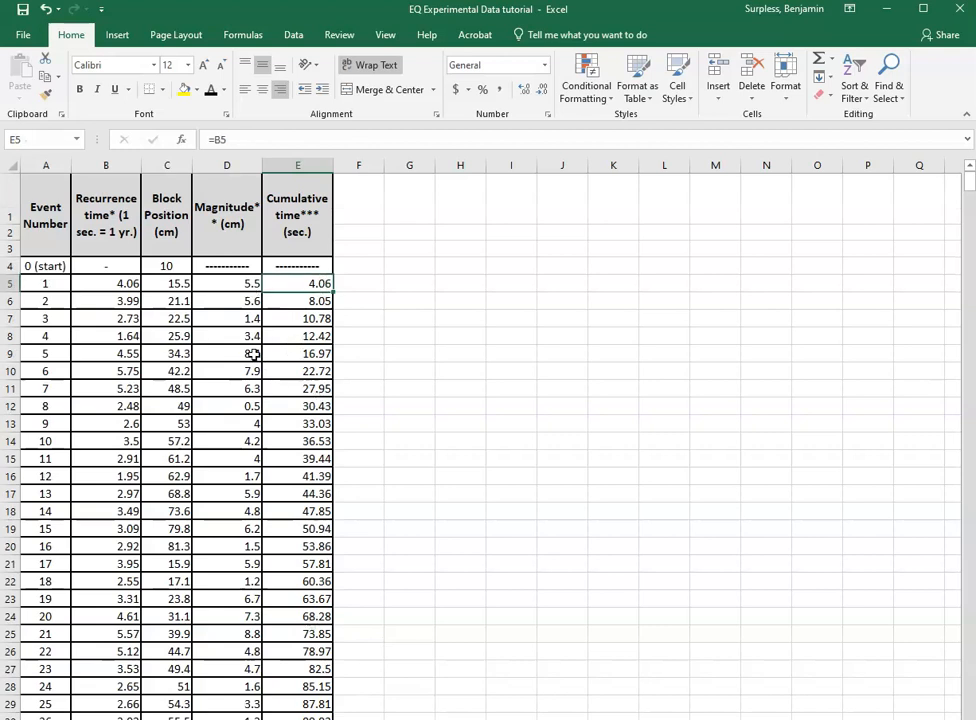
pyautogui.click(236, 282)
pyautogui.click(305, 285)
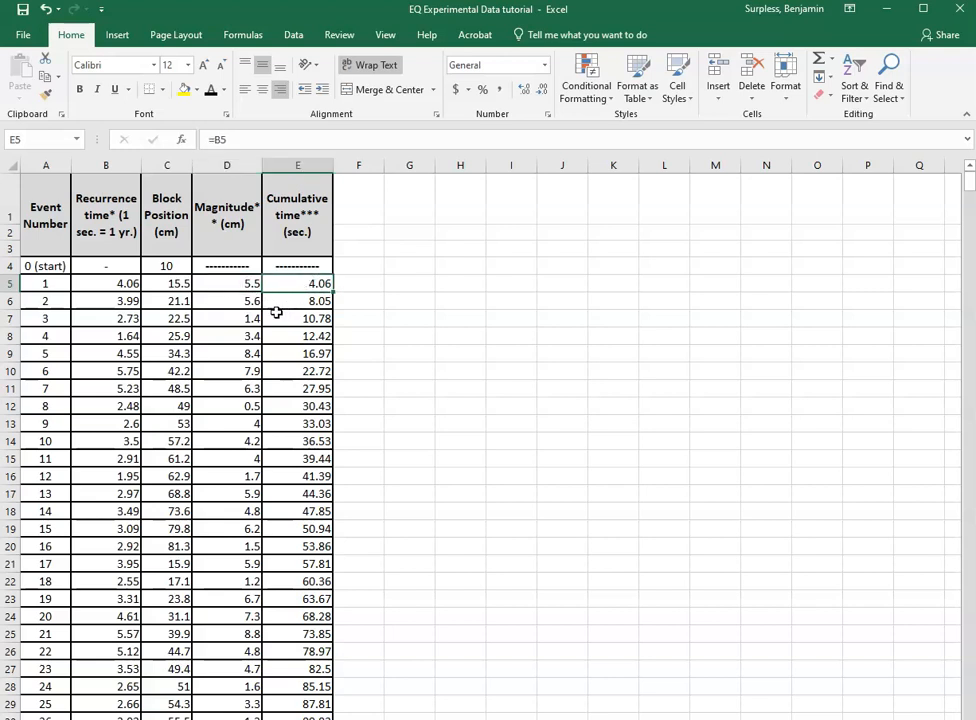
pyautogui.scroll(-1, 254, 303)
pyautogui.scroll(1, 256, 305)
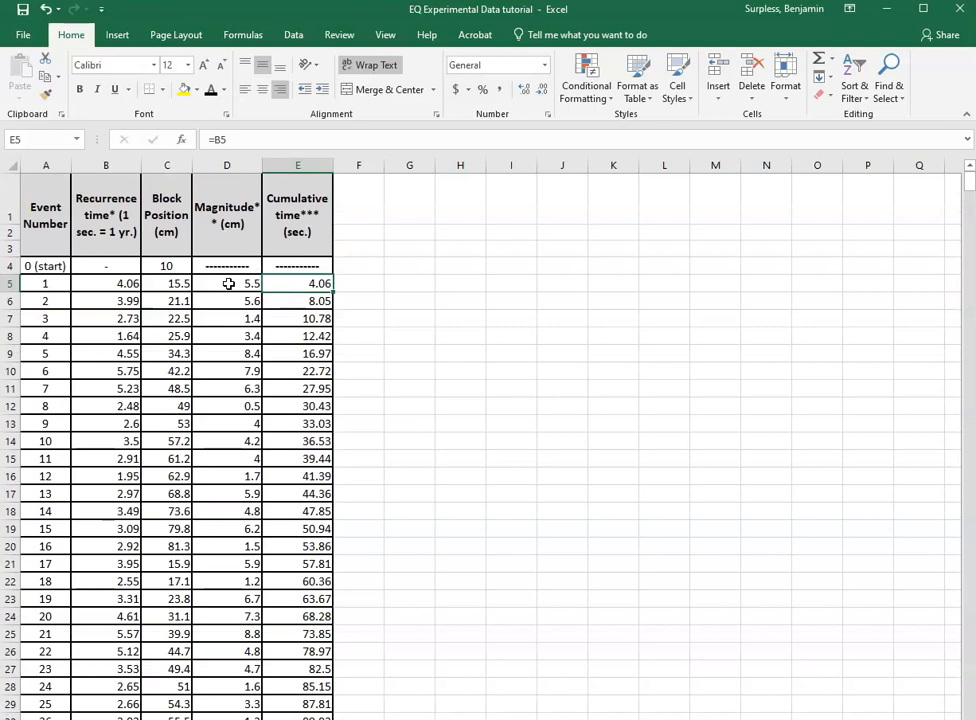
pyautogui.moveTo(235, 284); pyautogui.dragTo(314, 528)
pyautogui.moveTo(301, 607); pyautogui.dragTo(320, 678)
pyautogui.scroll(5, 392, 584)
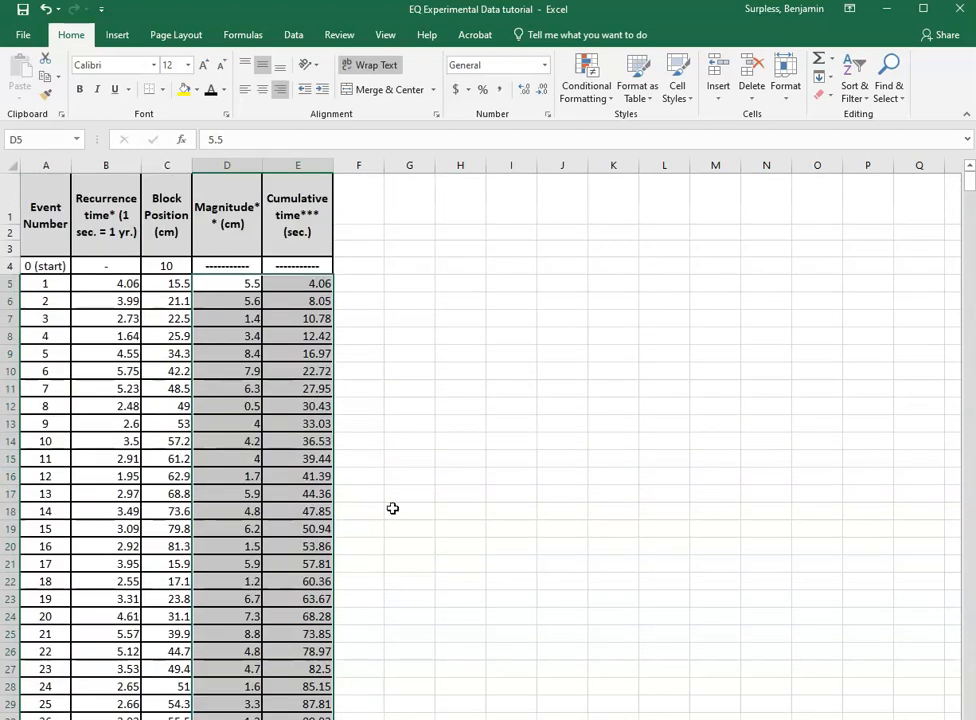
pyautogui.click(117, 34)
pyautogui.click(427, 95)
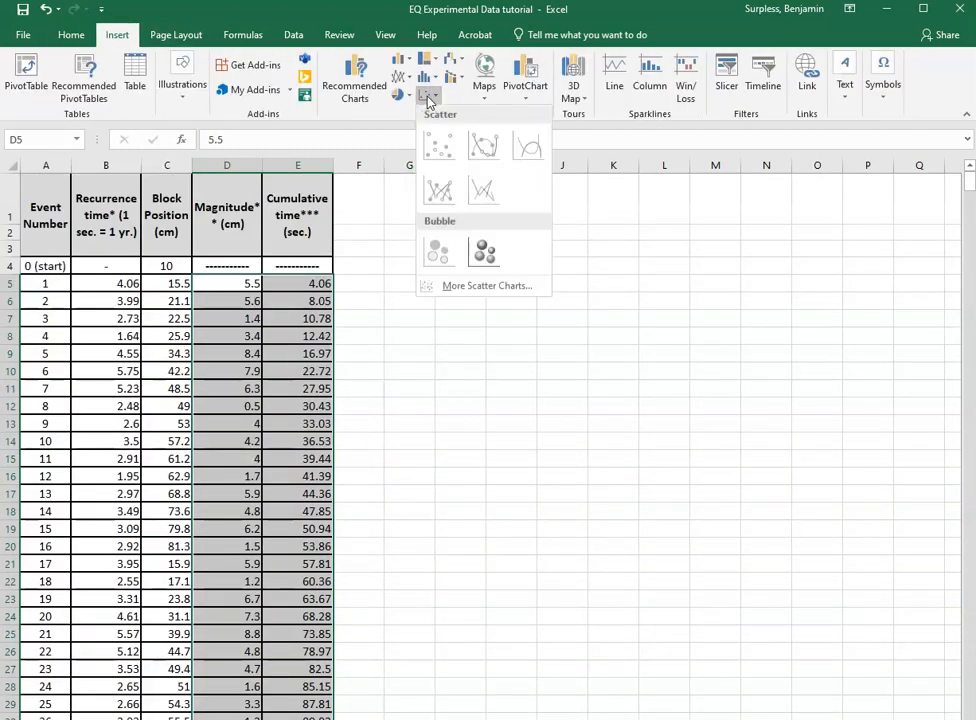
pyautogui.click(438, 150)
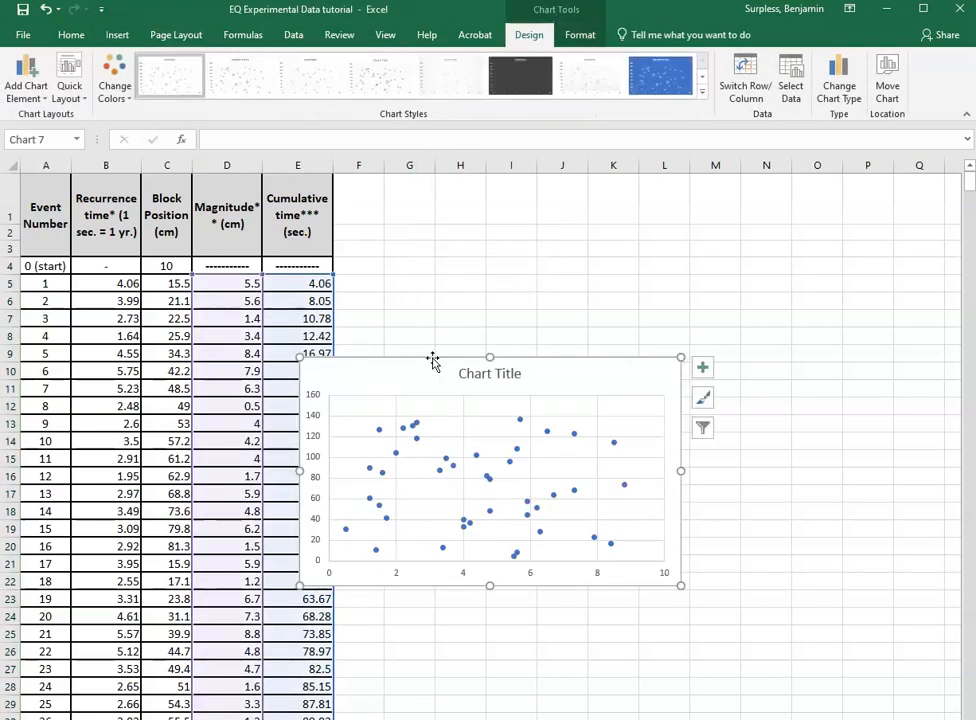
# Reposition the scatter chart and delete it.
pyautogui.moveTo(434, 355); pyautogui.dragTo(508, 288)
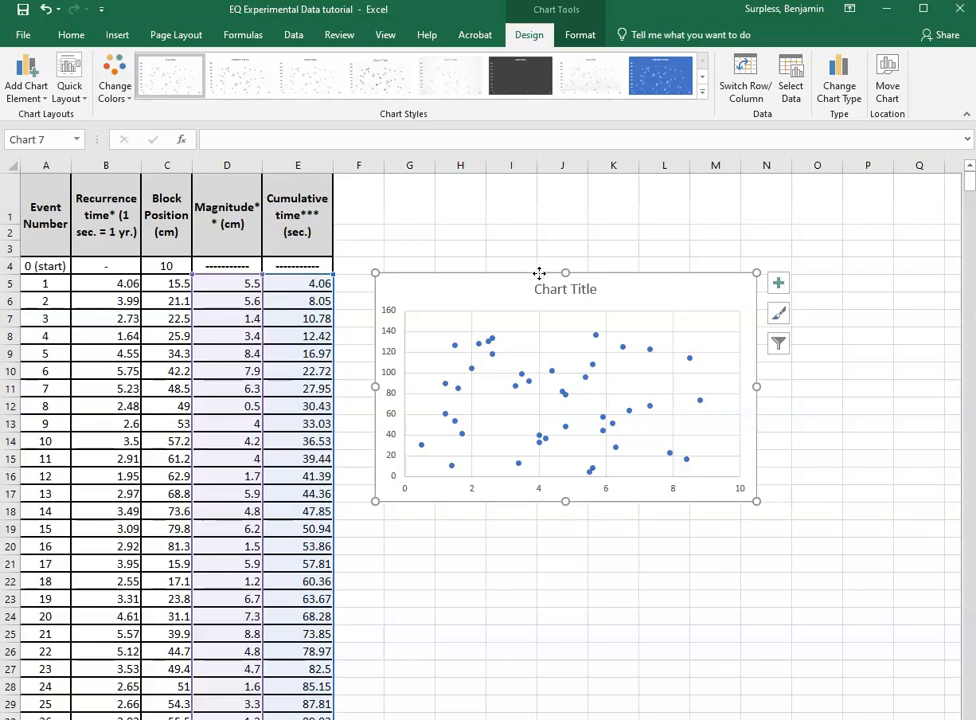
pyautogui.press('Delete')
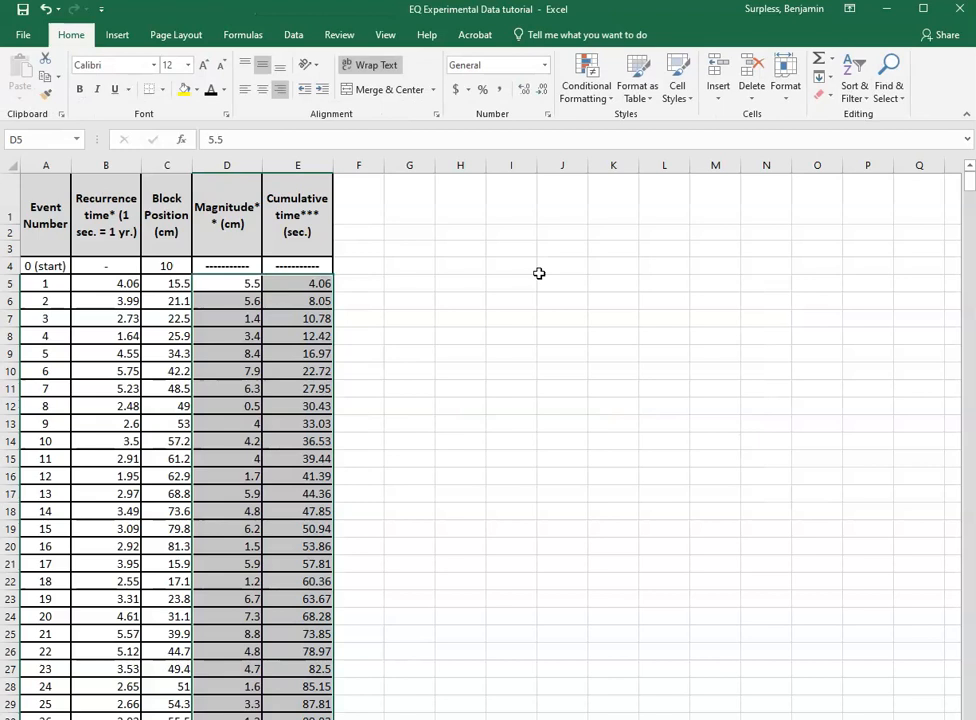
# Copy the Magnitude values in D5:D45.
pyautogui.click(305, 301)
pyautogui.click(368, 283)
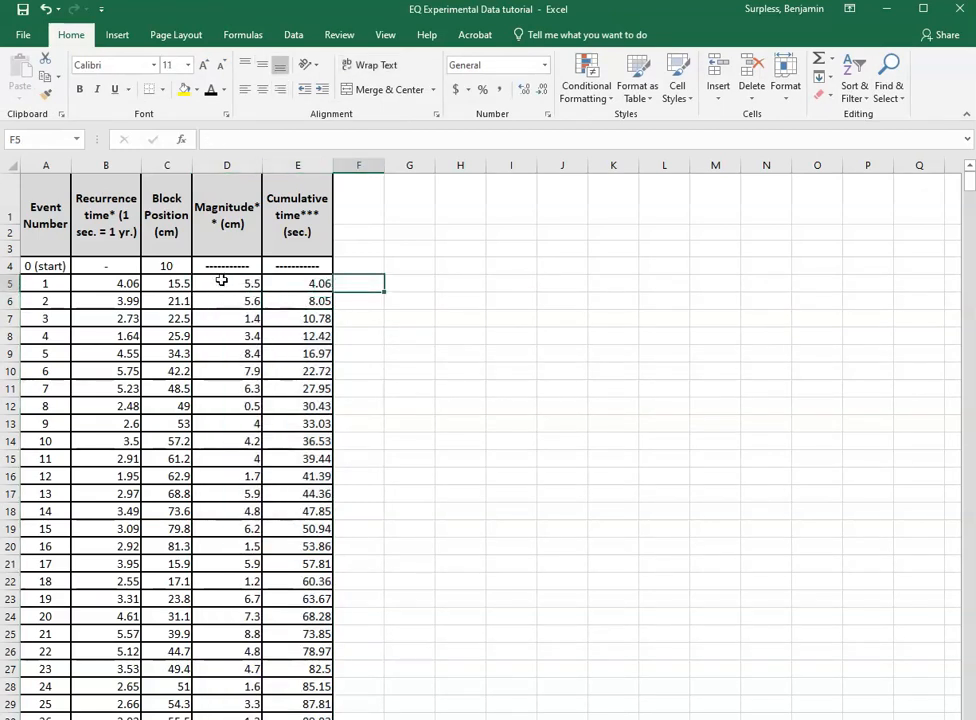
pyautogui.moveTo(229, 278); pyautogui.dragTo(225, 615)
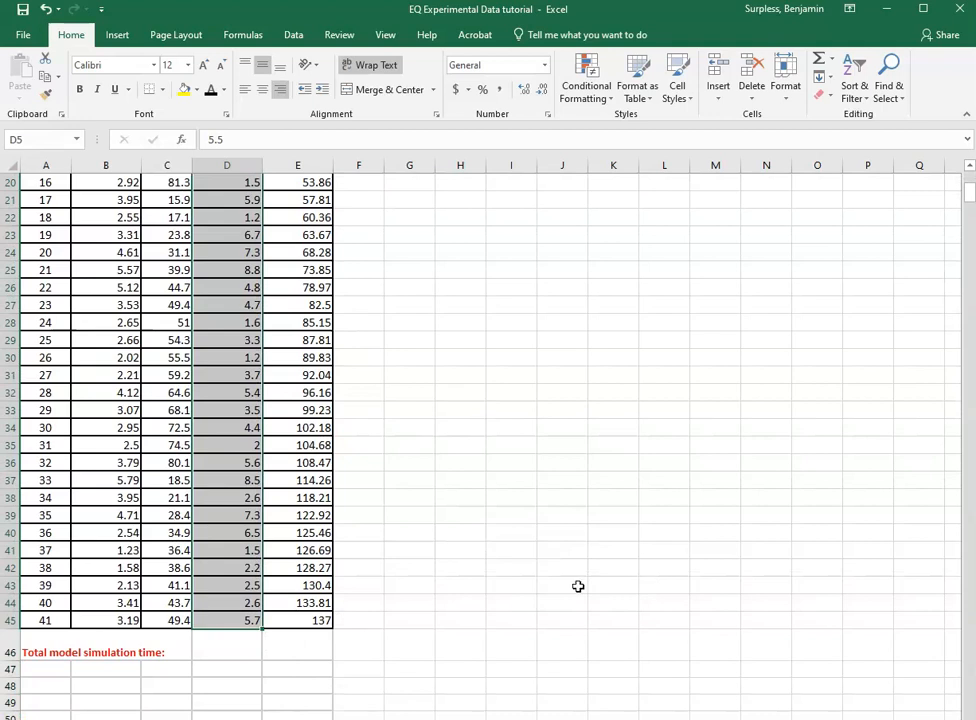
pyautogui.rightClick(229, 468)
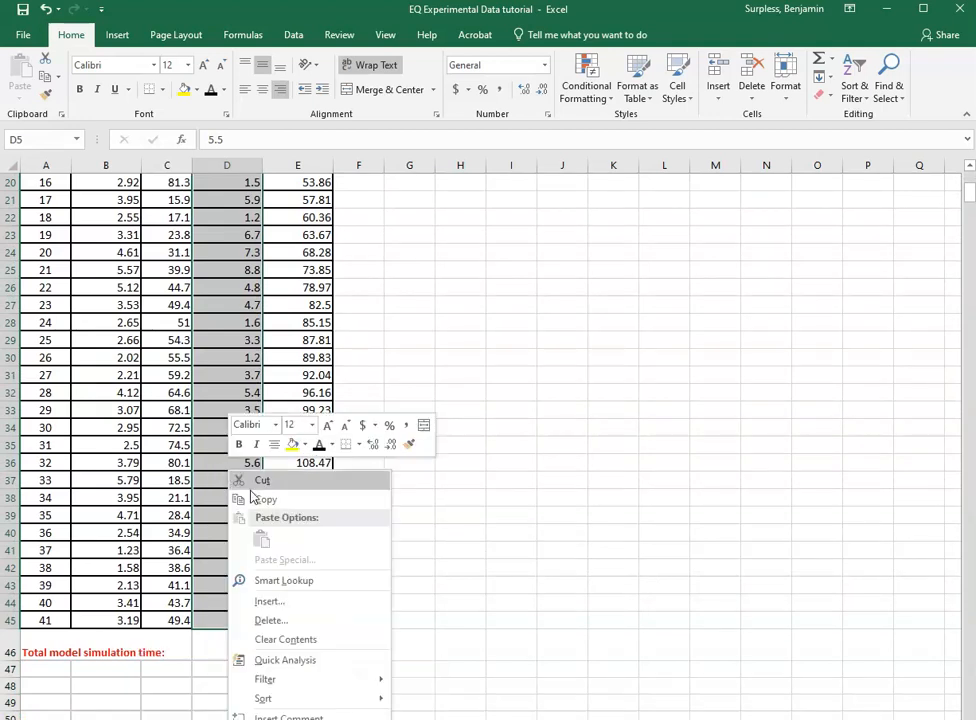
pyautogui.click(260, 507)
# Paste the magnitude values as values into column F starting at F5.
pyautogui.scroll(7, 399, 506)
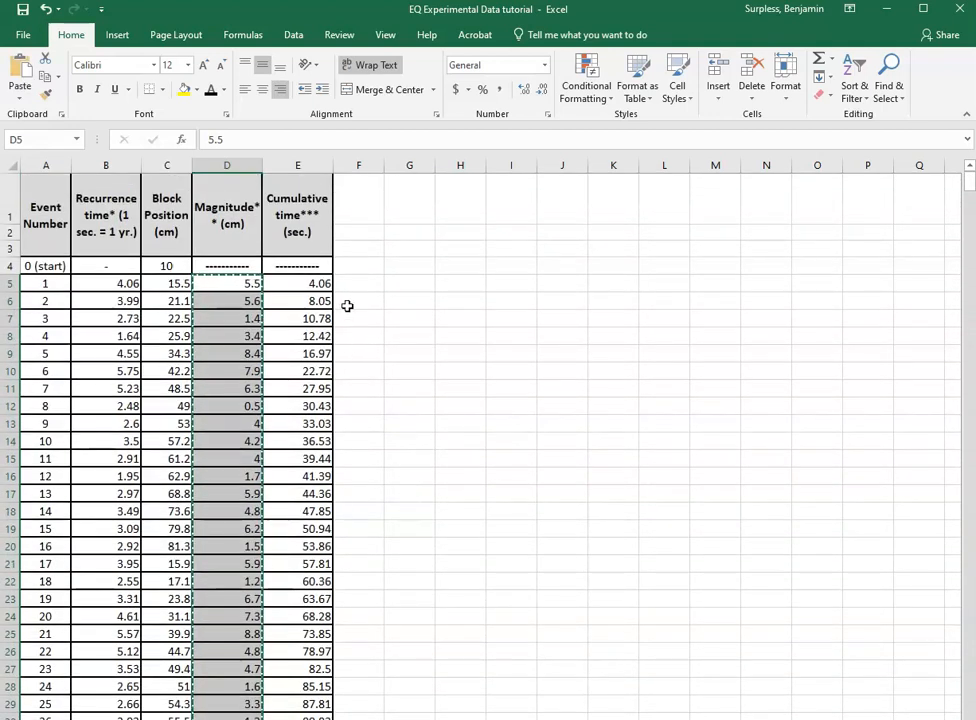
pyautogui.click(351, 283)
pyautogui.rightClick(351, 283)
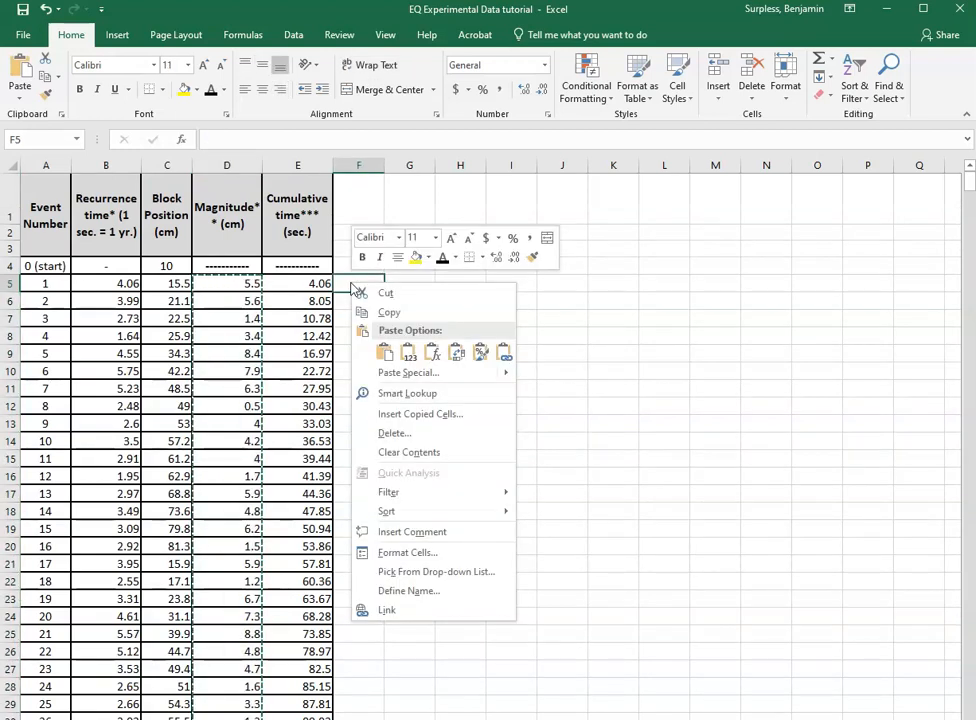
pyautogui.click(408, 360)
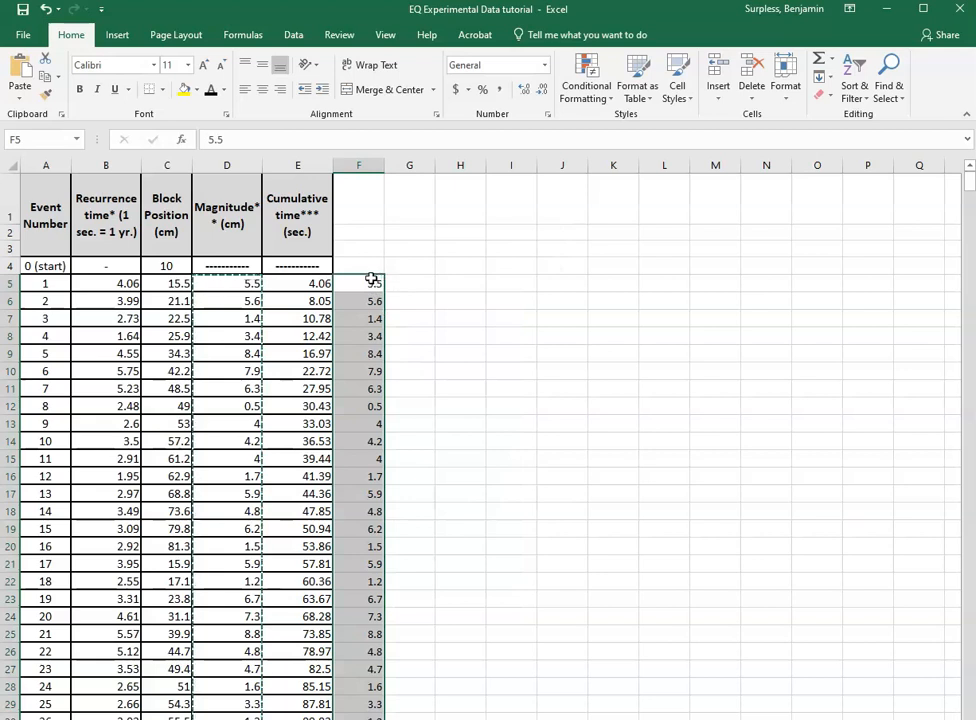
pyautogui.click(416, 282)
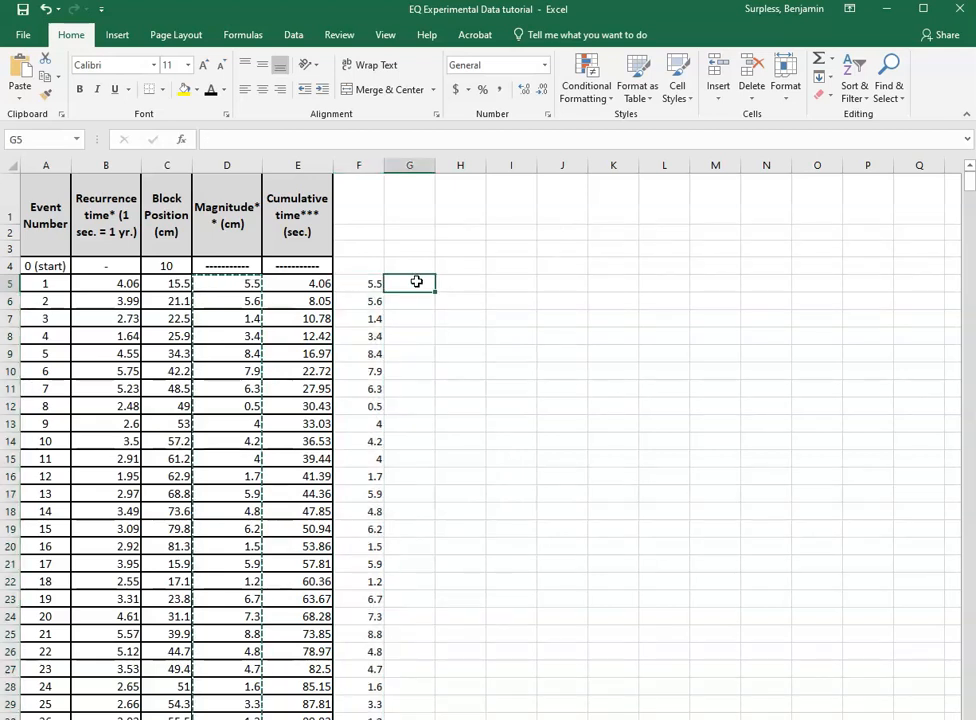
pyautogui.rightClick(417, 284)
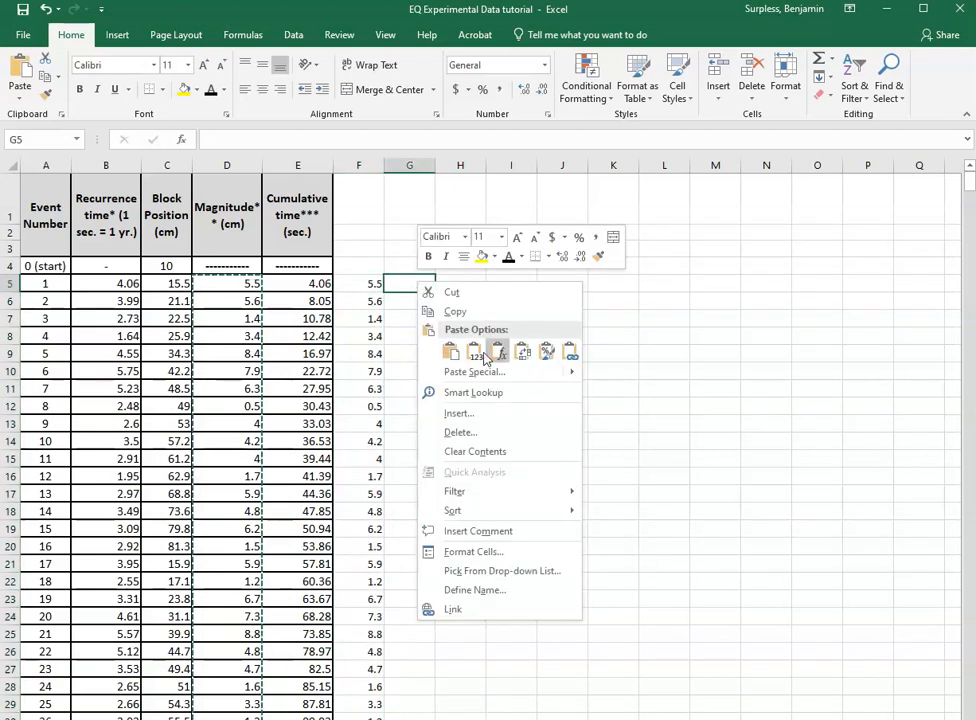
pyautogui.click(474, 352)
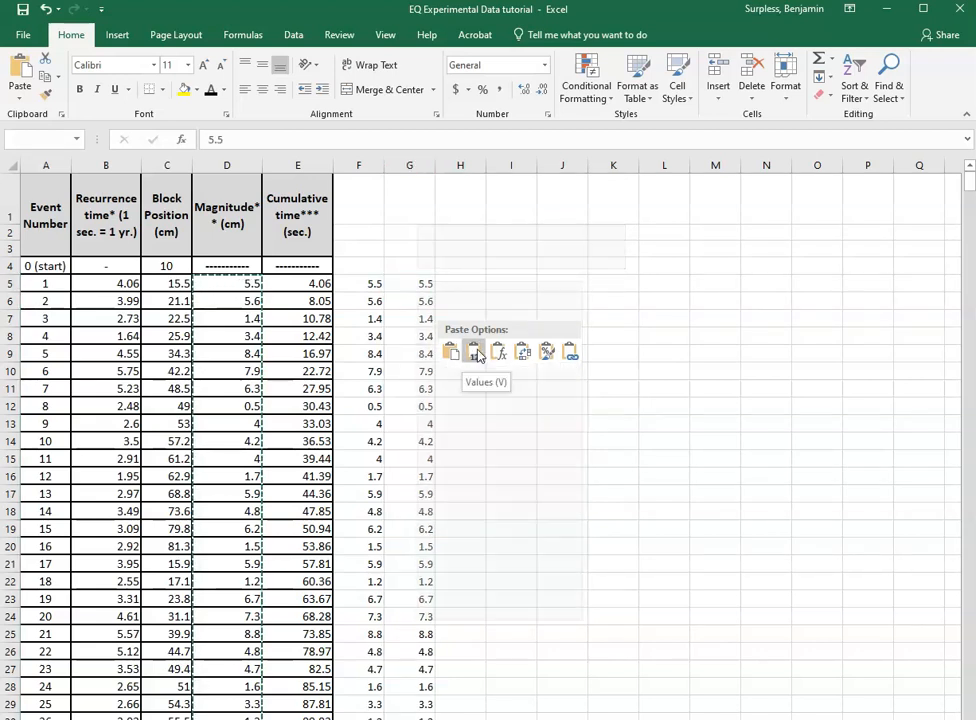
pyautogui.press('Escape')
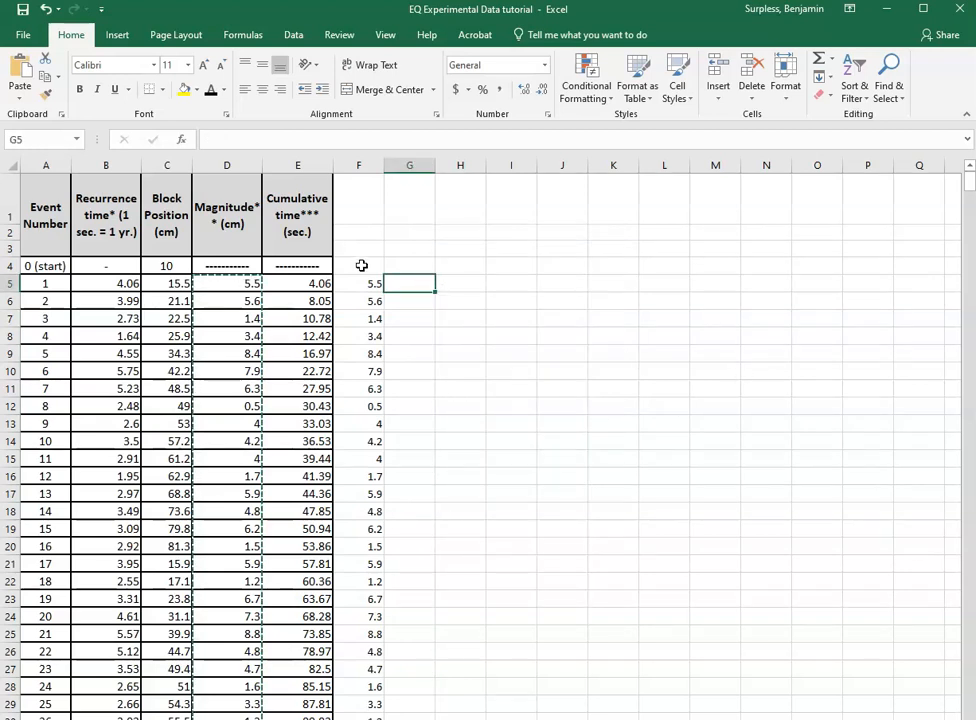
# Select the cumulative time and copied magnitude values in E5:F45 and insert a markers-only scatter chart.
pyautogui.click(414, 312)
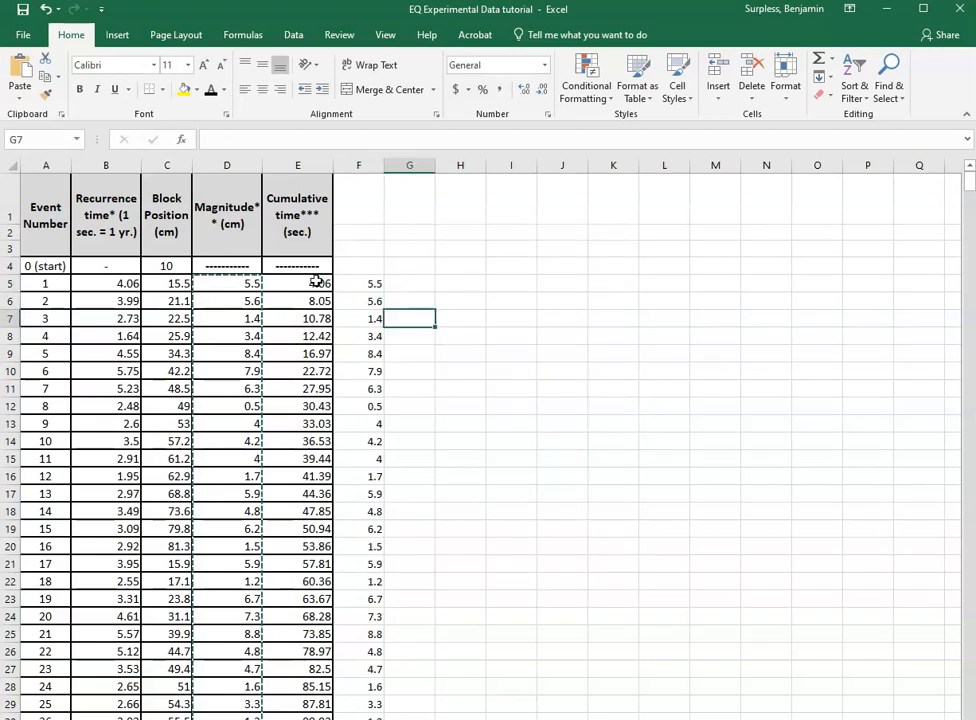
pyautogui.click(353, 282)
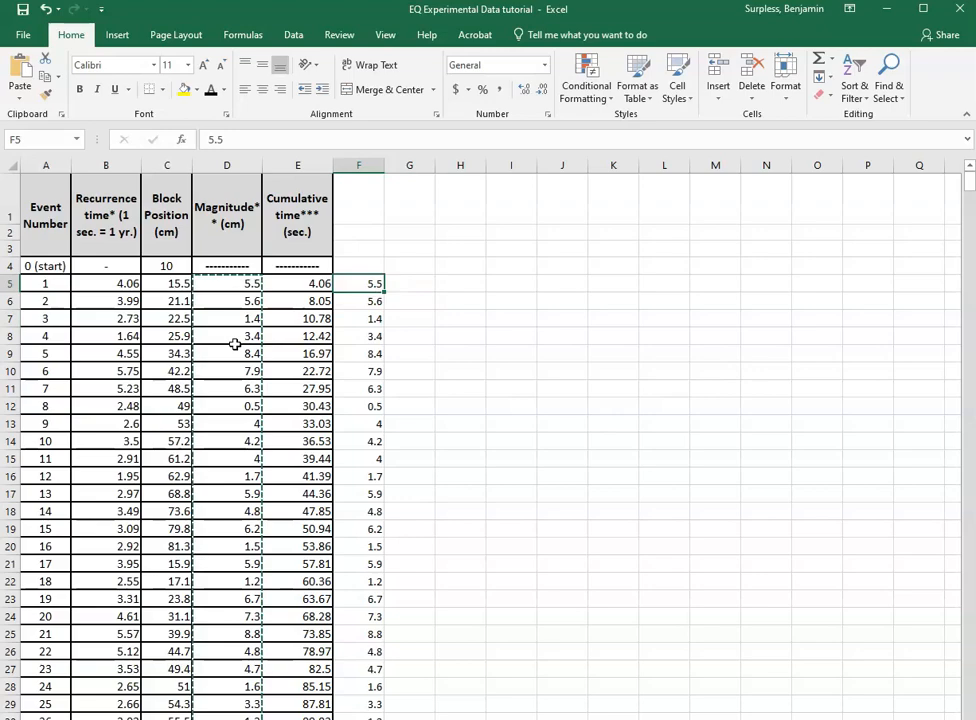
pyautogui.click(439, 283)
pyautogui.moveTo(308, 283); pyautogui.dragTo(358, 708)
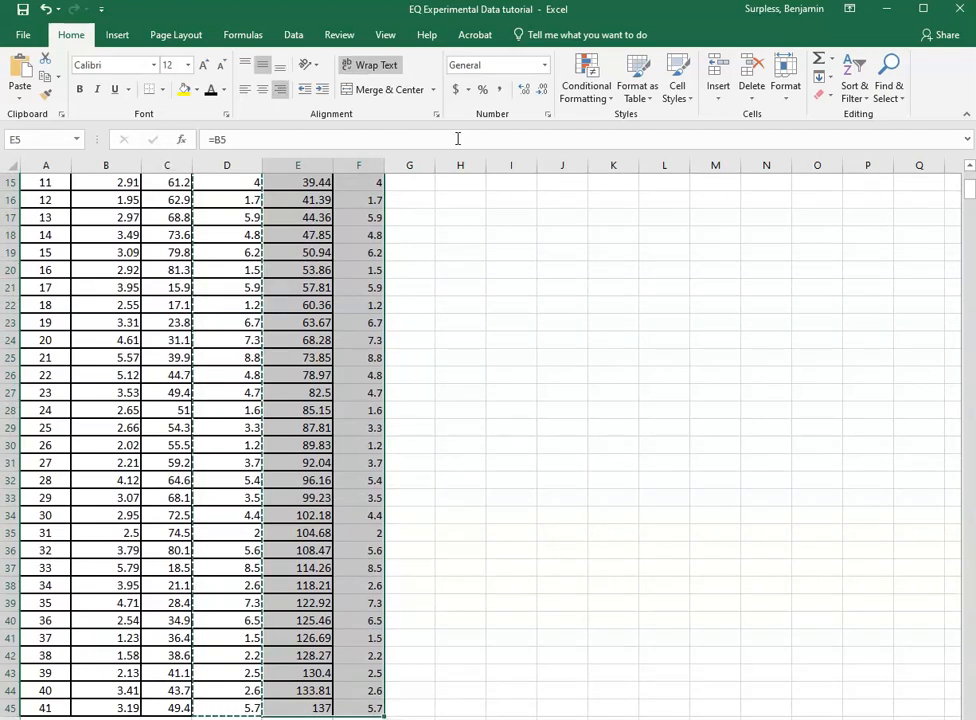
pyautogui.click(117, 35)
pyautogui.click(428, 95)
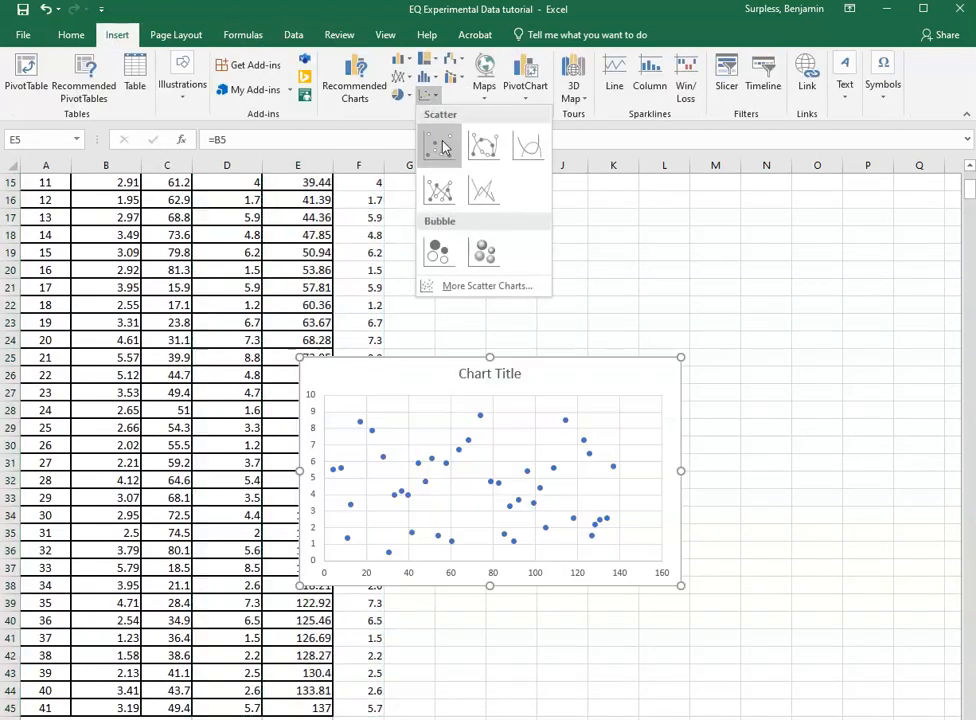
pyautogui.click(444, 147)
# Move the scatter chart beside the data, roughly over columns H to N.
pyautogui.moveTo(523, 366); pyautogui.dragTo(610, 300)
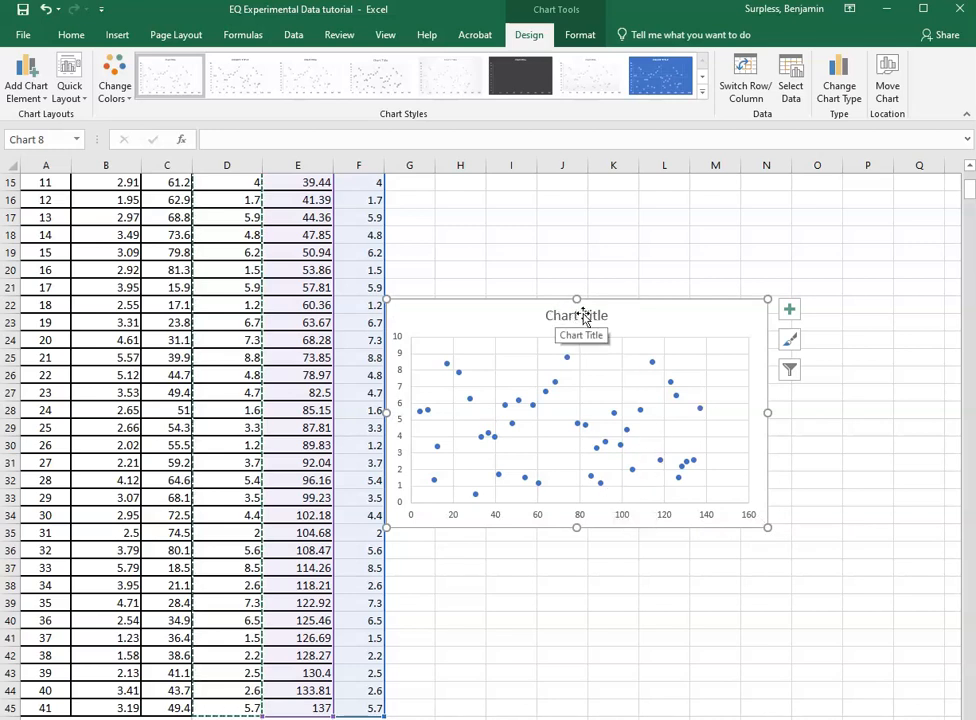
pyautogui.moveTo(569, 301); pyautogui.dragTo(589, 228)
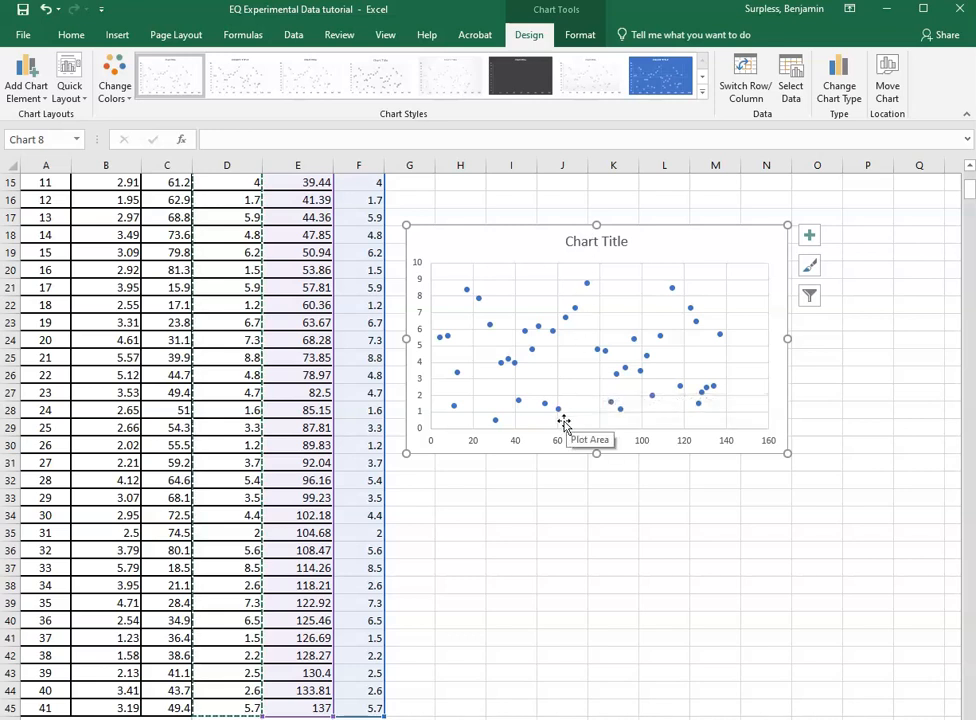
pyautogui.click(595, 243)
pyautogui.tripleClick(595, 243)
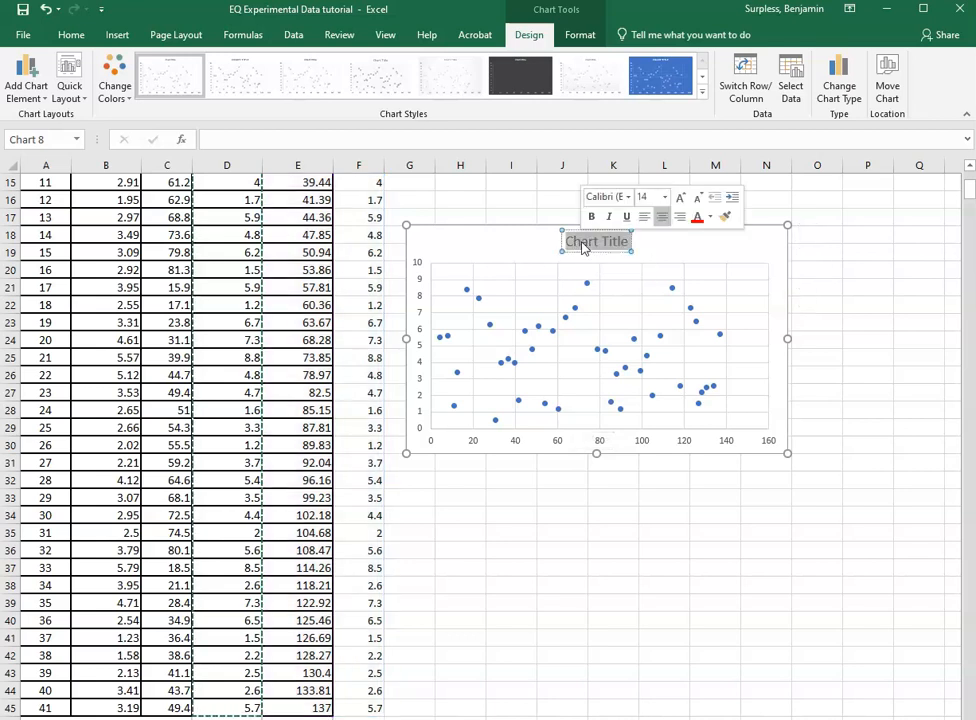
pyautogui.click(582, 455)
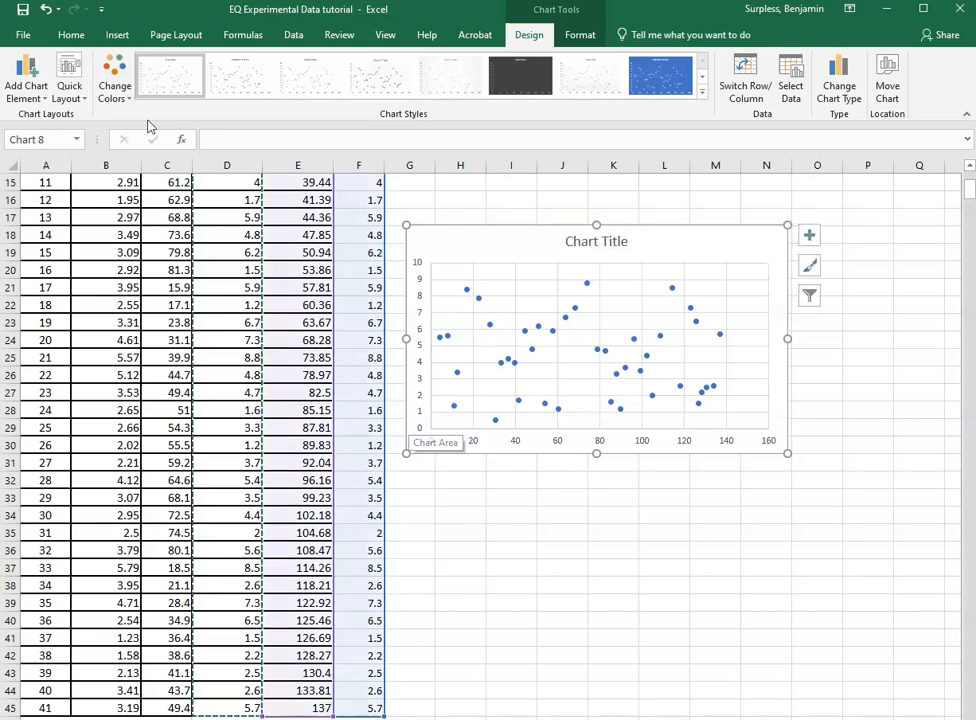
pyautogui.click(33, 97)
pyautogui.click(33, 97)
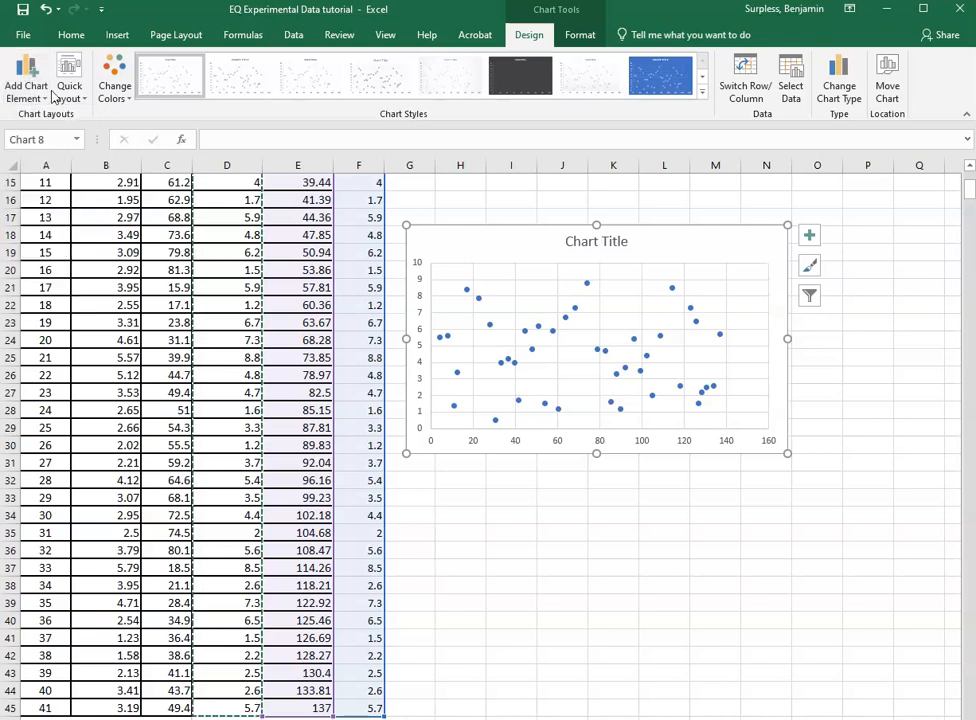
# Turn on axis titles for the scatter chart through its chart elements options.
pyautogui.click(809, 236)
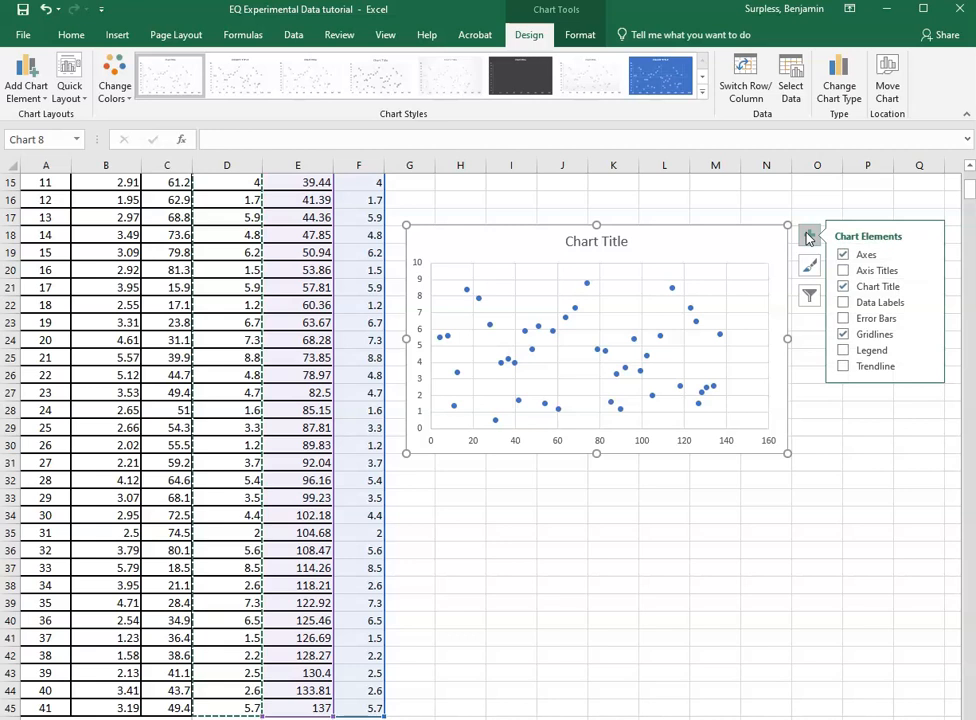
pyautogui.click(884, 271)
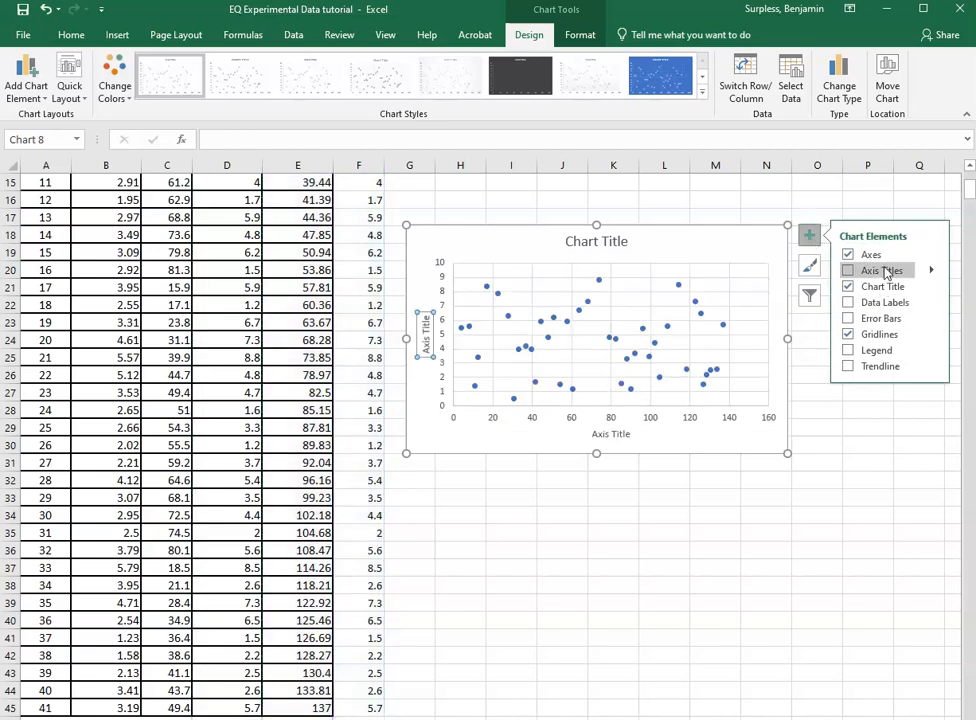
pyautogui.click(886, 272)
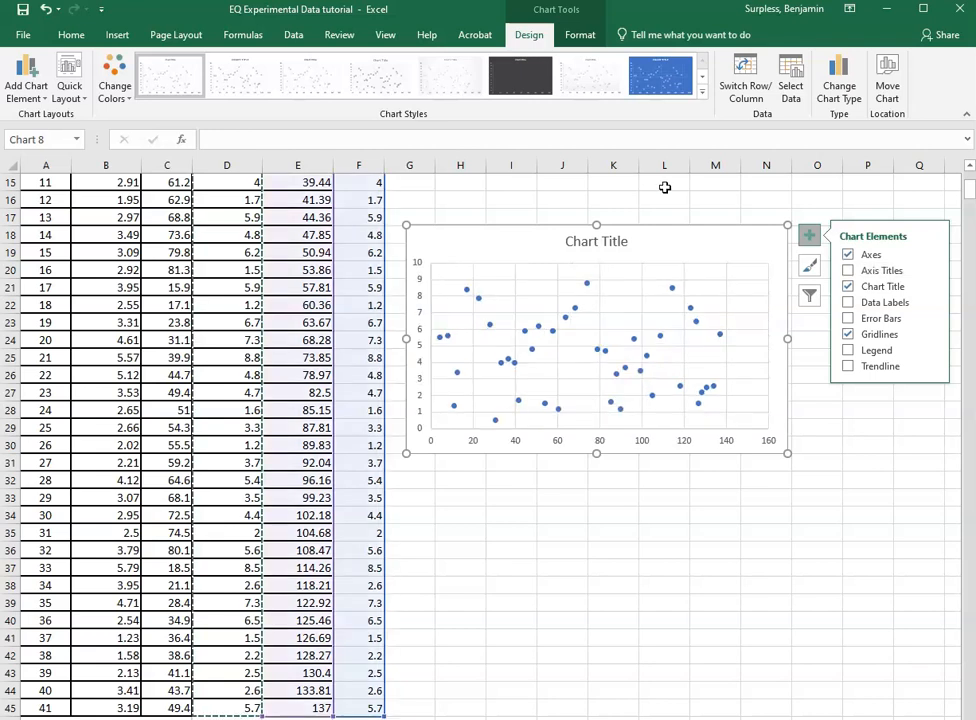
pyautogui.click(849, 272)
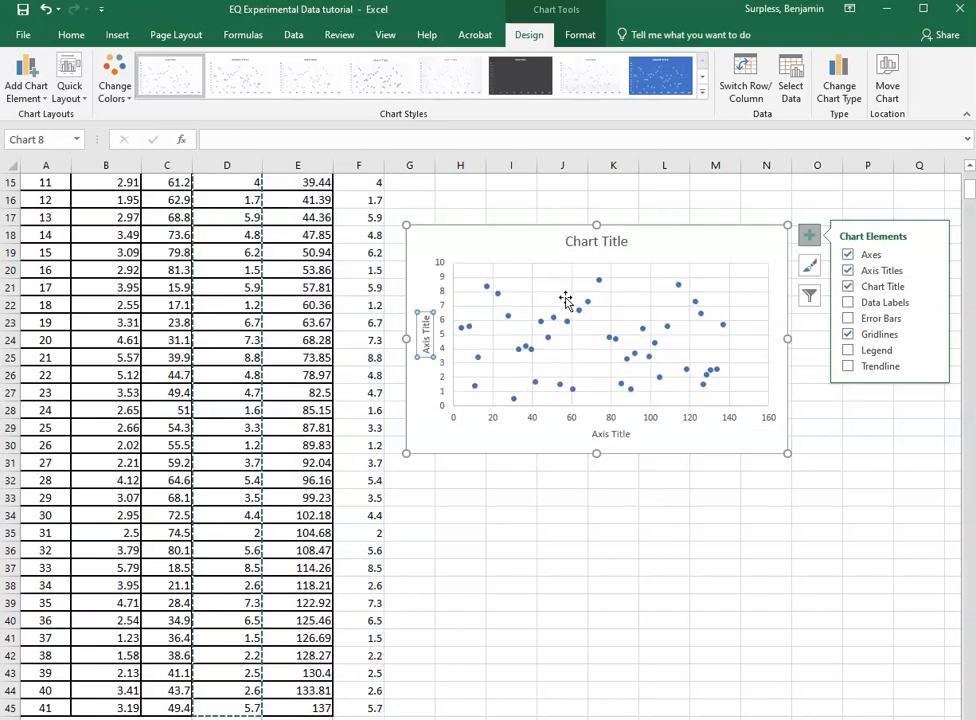
pyautogui.click(651, 454)
pyautogui.click(512, 516)
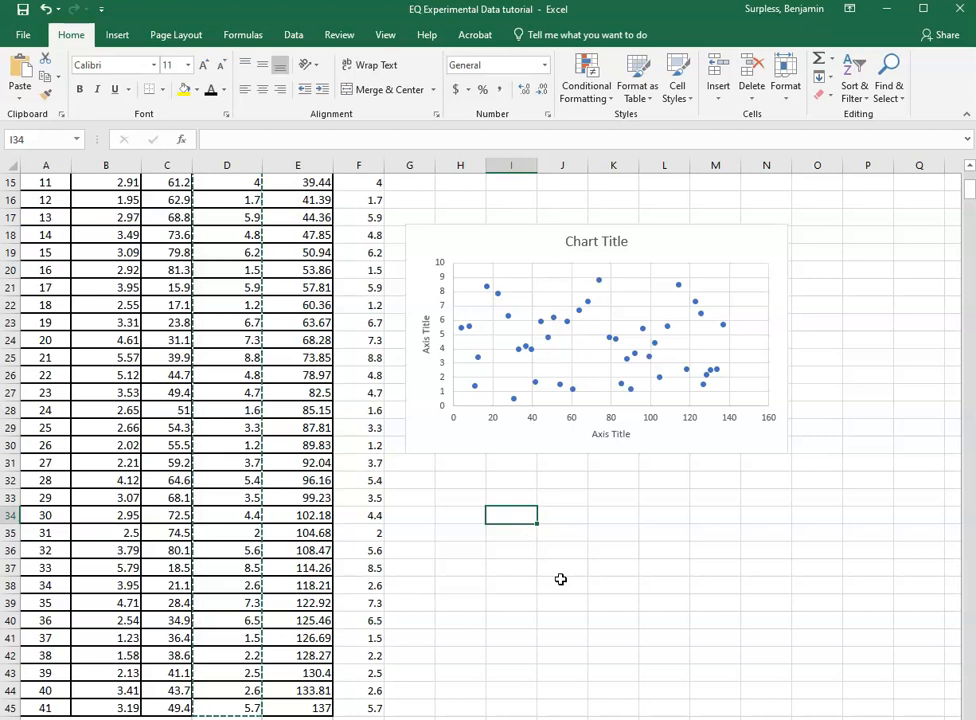
pyautogui.click(614, 456)
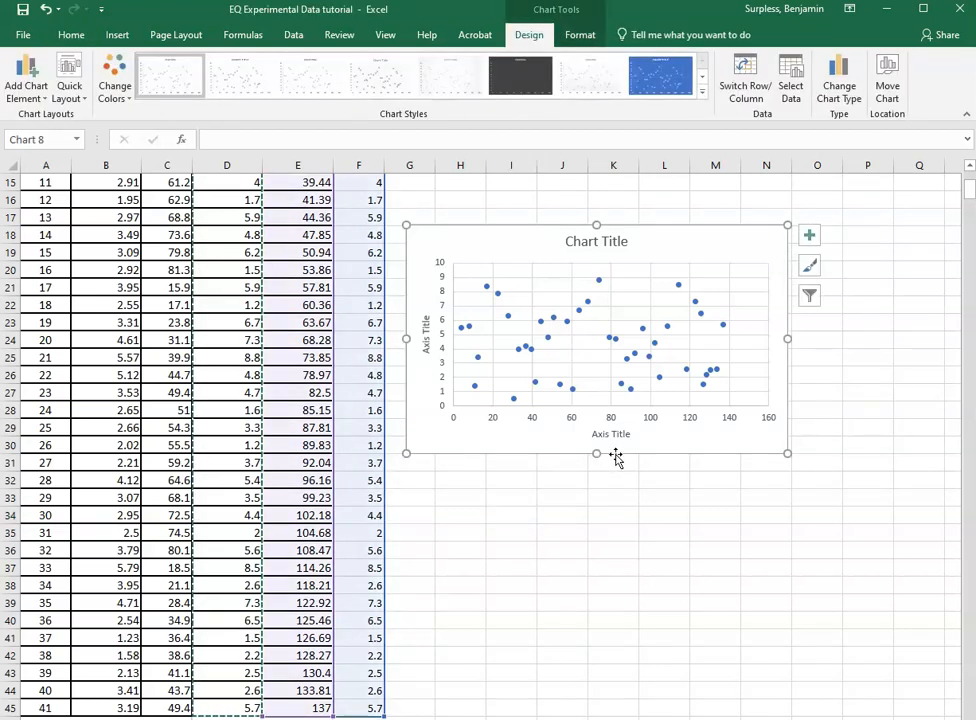
pyautogui.click(711, 226)
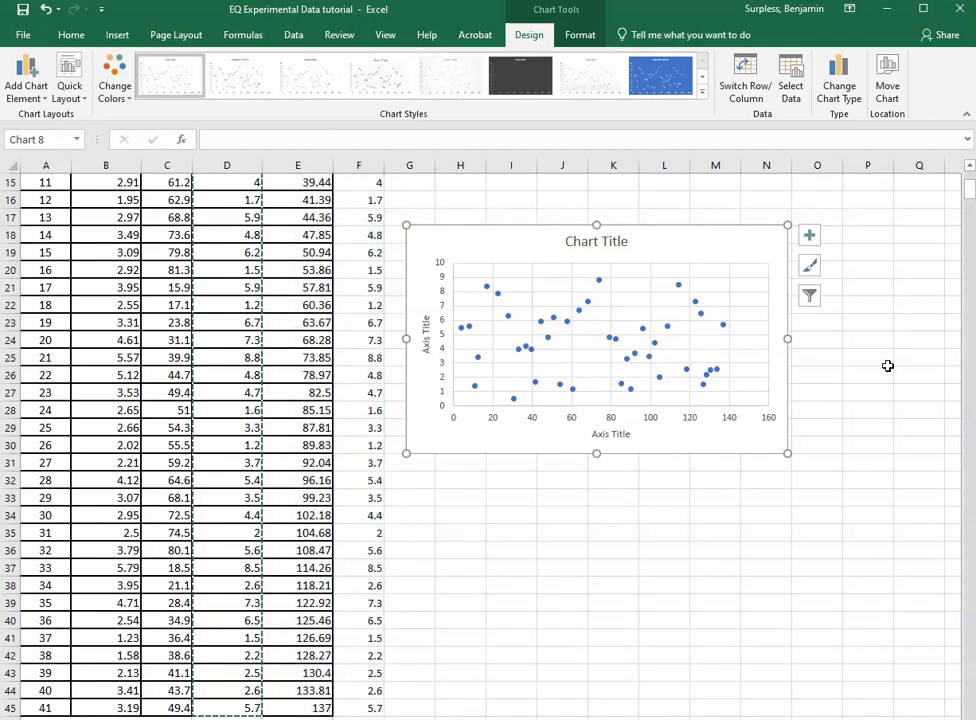